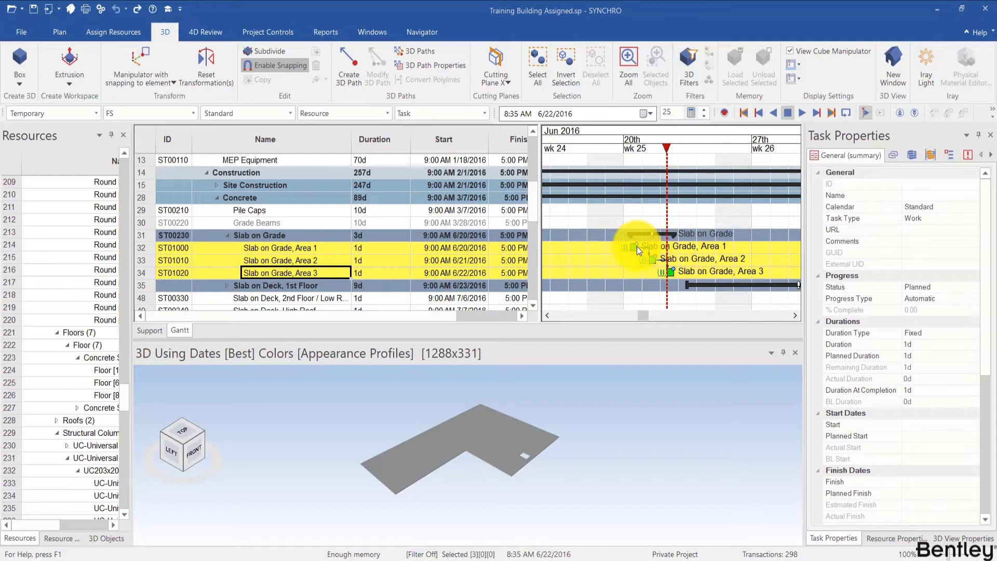
Unlink Slab on Grade Areas 1, 2 and 3 using the Link As Chain dropdown.
left_click(299, 251)
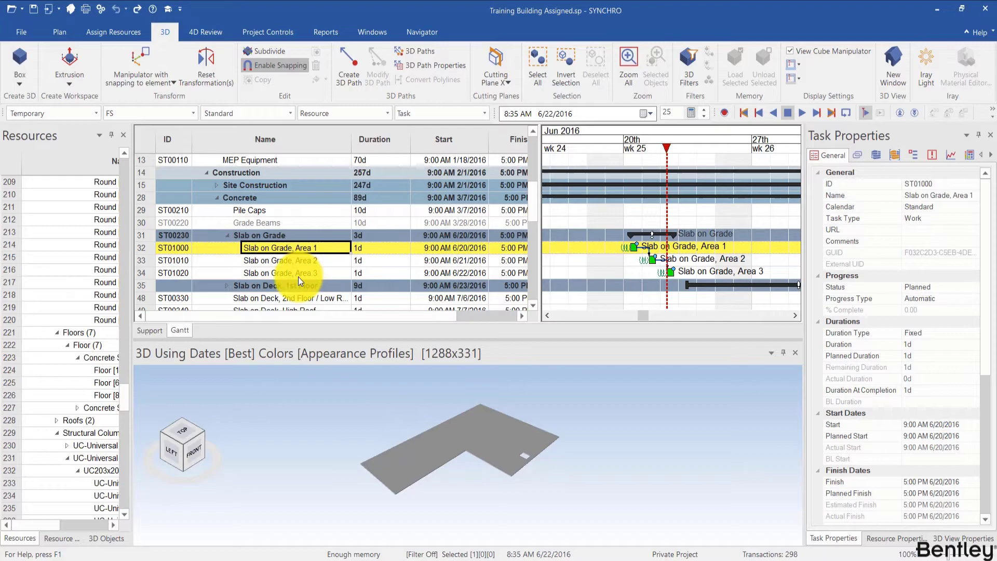
left_click(298, 275, "shift")
left_click(59, 31)
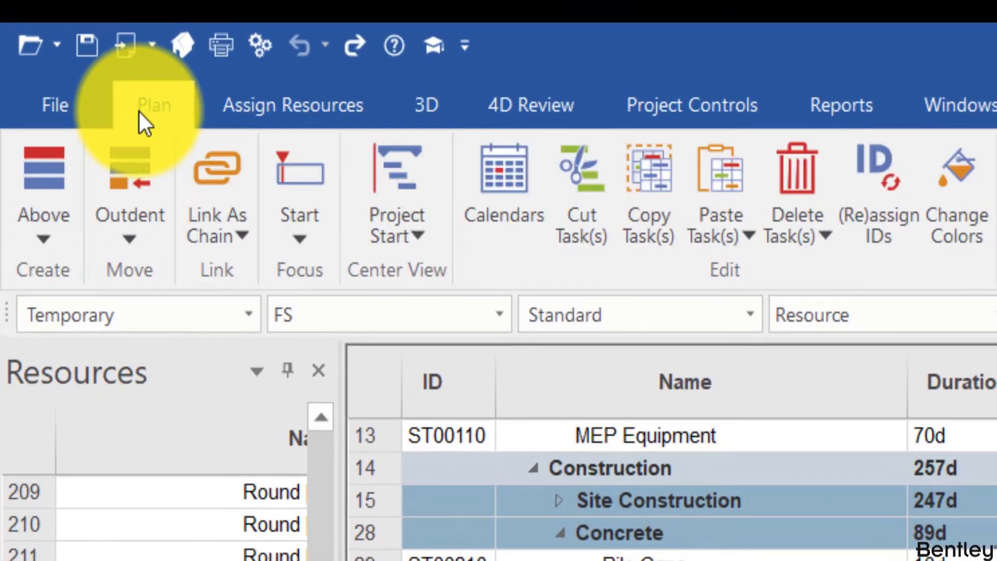
left_click(212, 245)
left_click(300, 485)
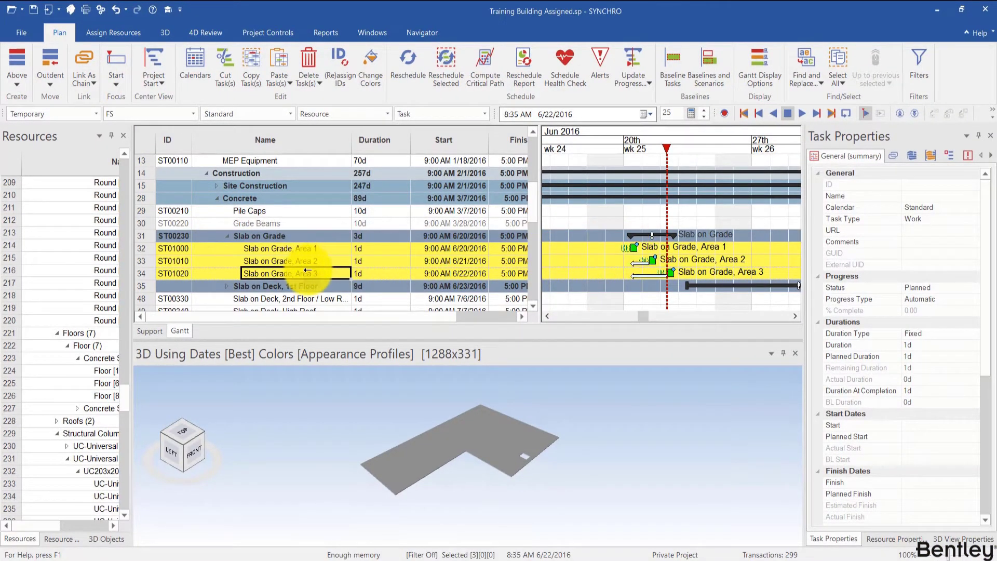
Select the slab tasks in the order Area 3, Area 1, Area 2.
left_click(313, 251)
left_click(317, 260)
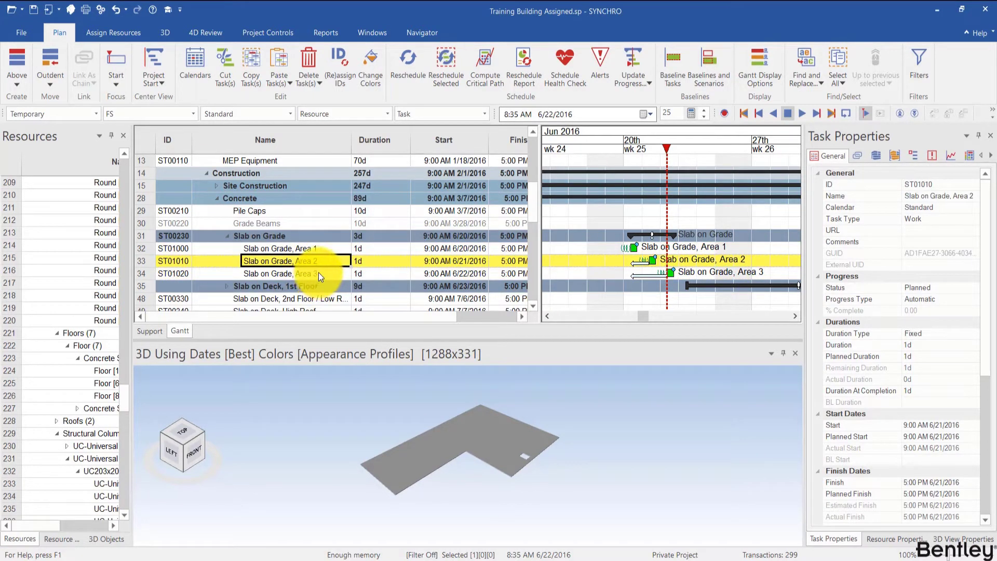
left_click(319, 272)
left_click(313, 249, "ctrl")
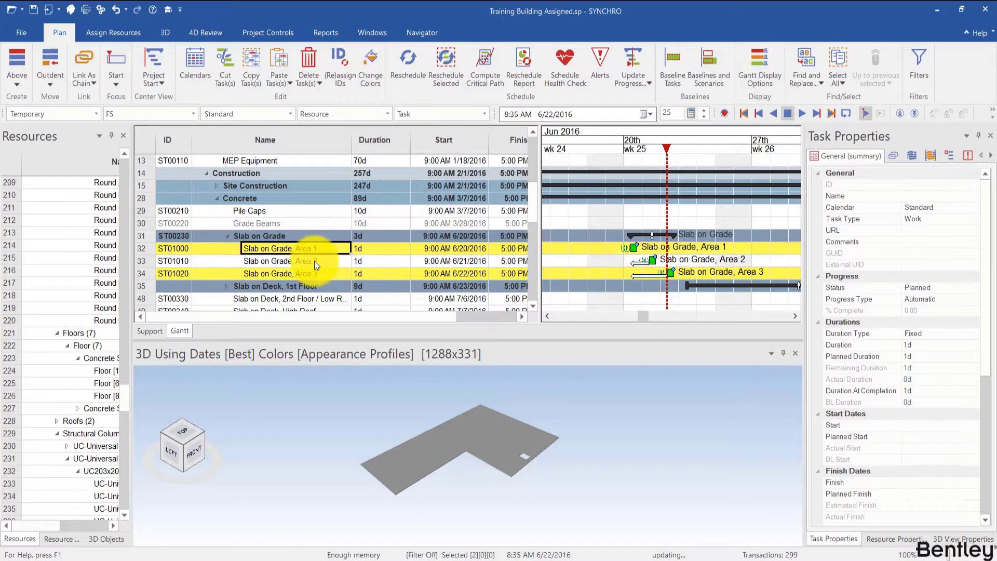
left_click(314, 261, "ctrl")
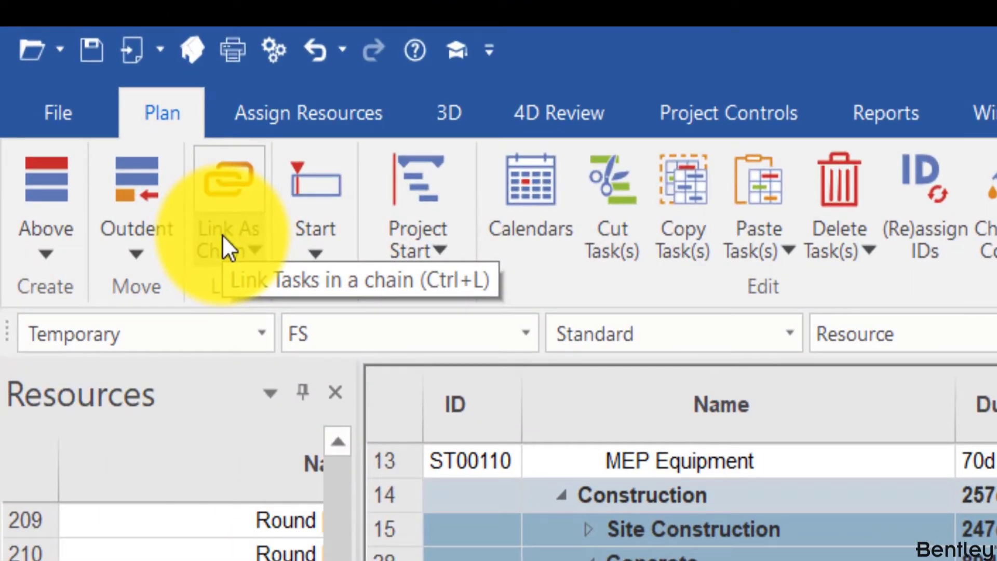
Keep FS (finish-to-start) as the default link type.
left_click(222, 234)
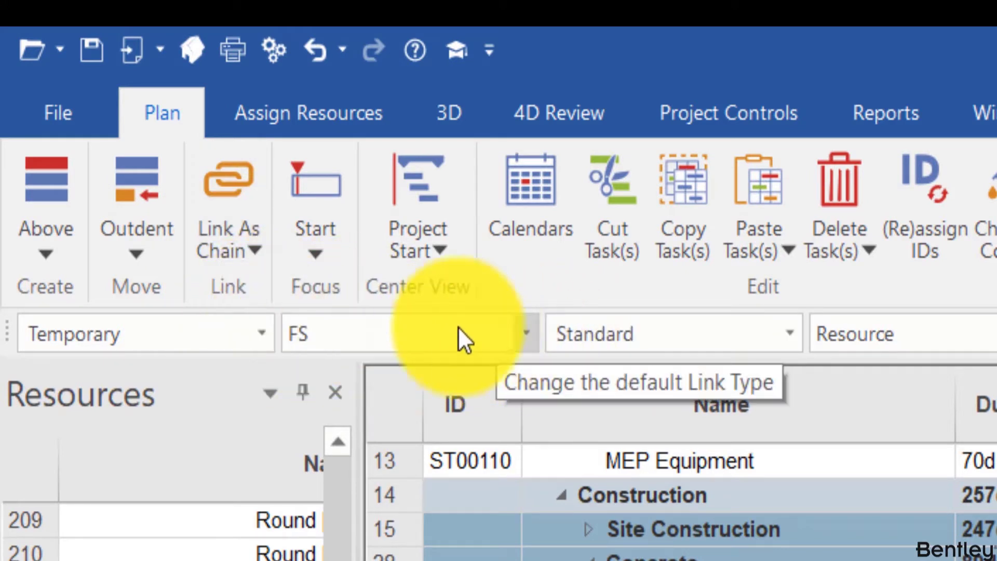
left_click(527, 333)
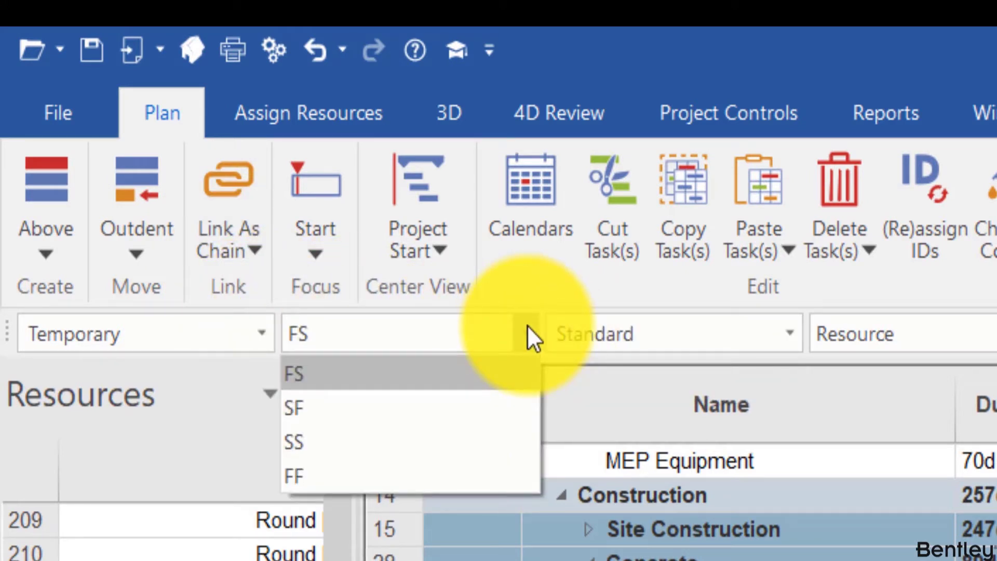
left_click(527, 327)
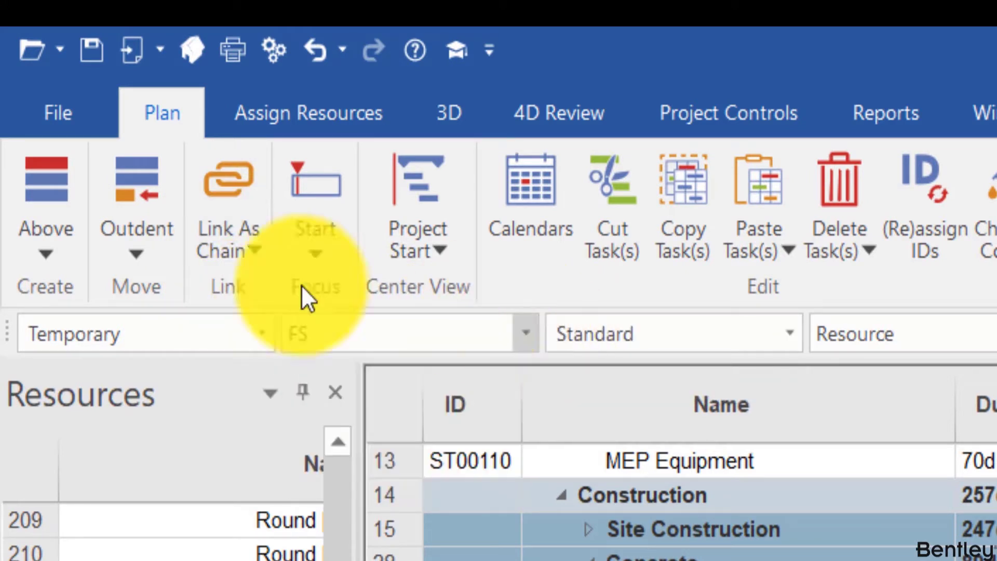
Chain-link Areas 3, 1, 2 and reschedule them to 6/20, 6/21 and 6/22.
left_click(213, 193)
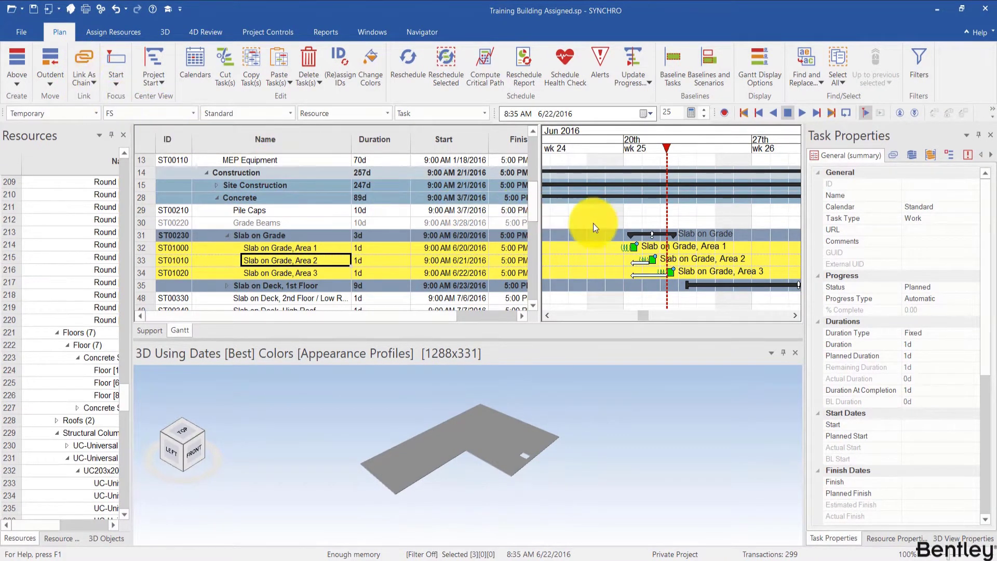
left_click(80, 56)
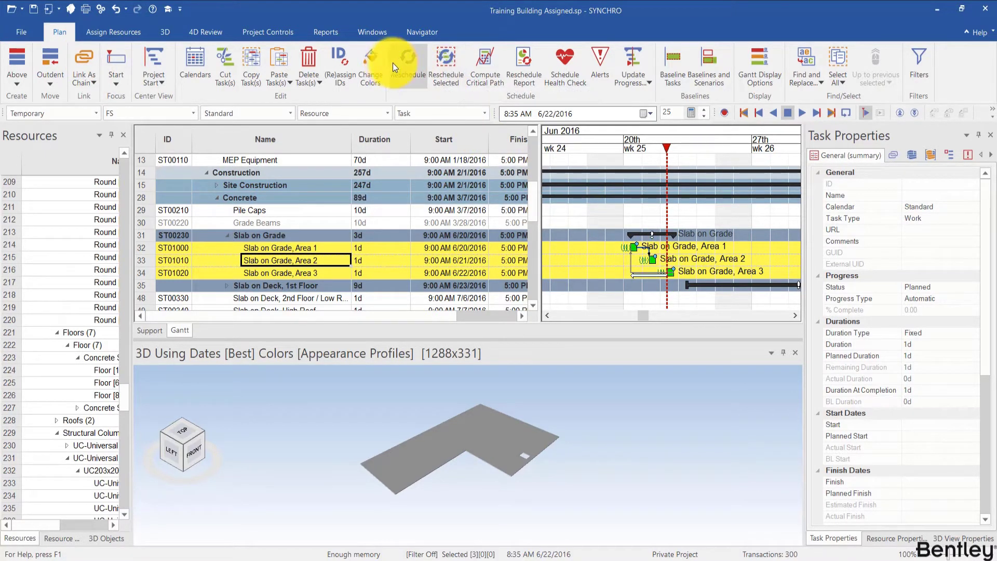
left_click(454, 74)
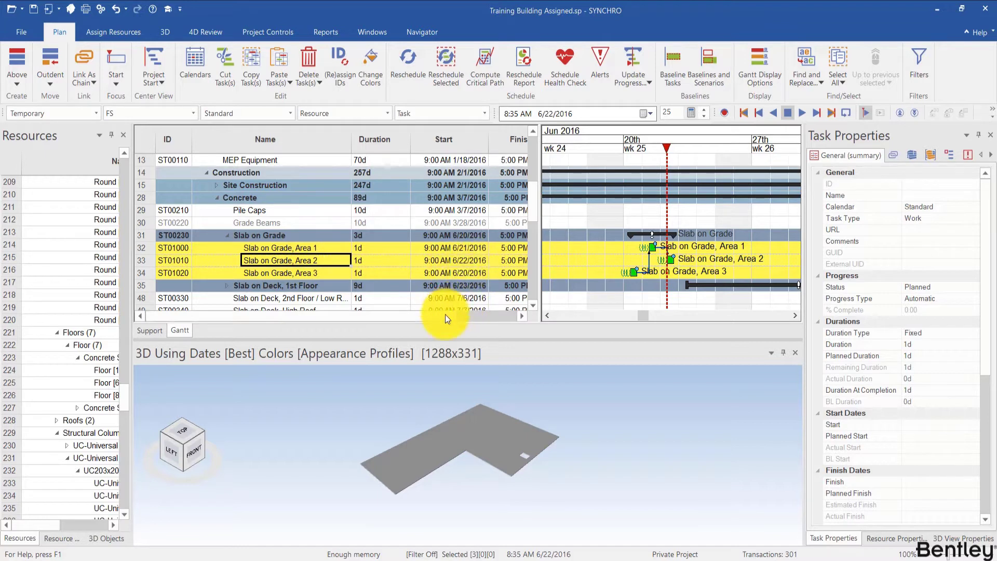
Sort the tasks by Start ascending and descending, then clear the sort to restore order.
left_click_drag(445, 314, 474, 276)
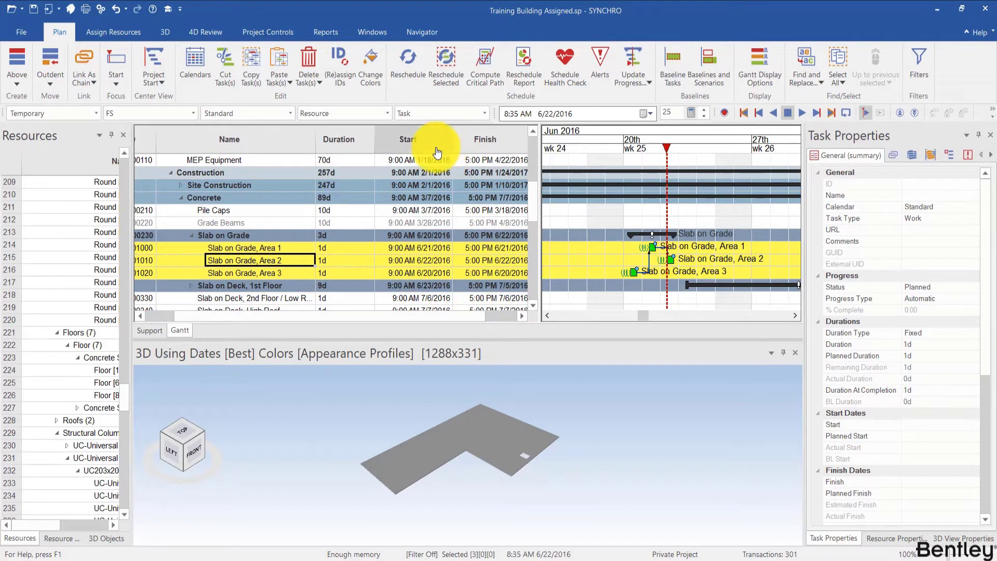
left_click(415, 139)
left_click(415, 139)
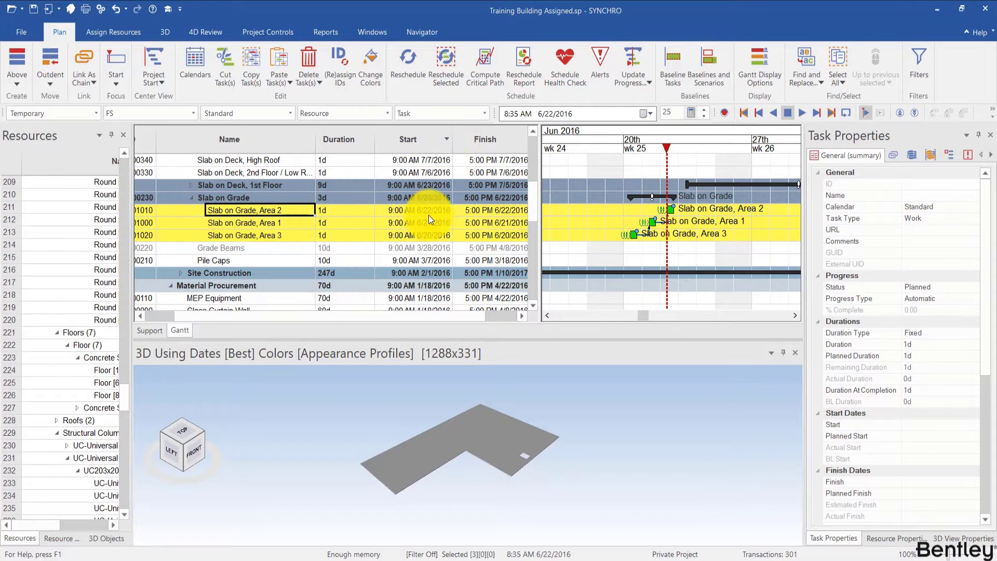
left_click(438, 145)
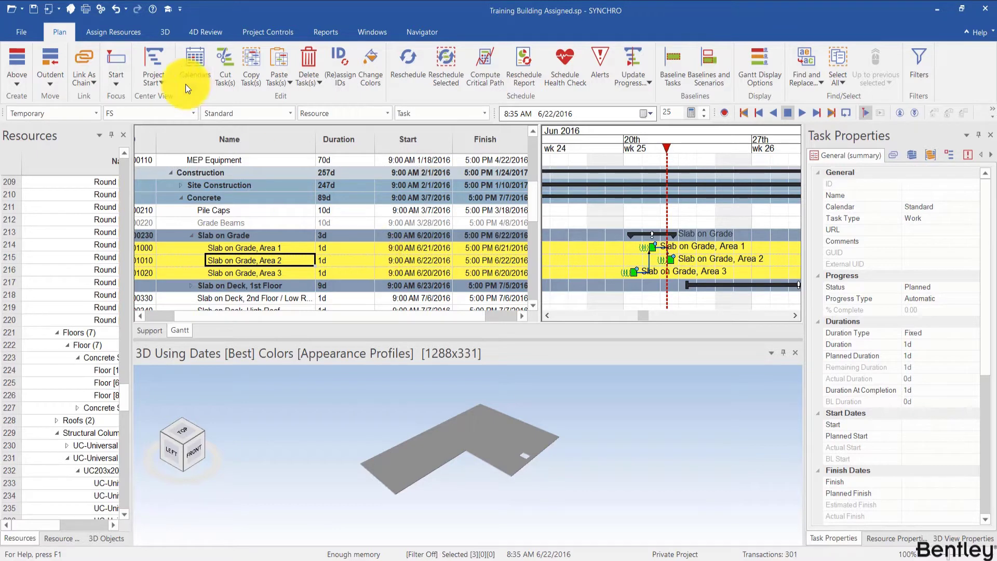
Unlink the slab tasks, then reschedule Areas 1, 2, 3 in sequence for 6/20–6/22.
left_click(83, 80)
left_click(101, 186)
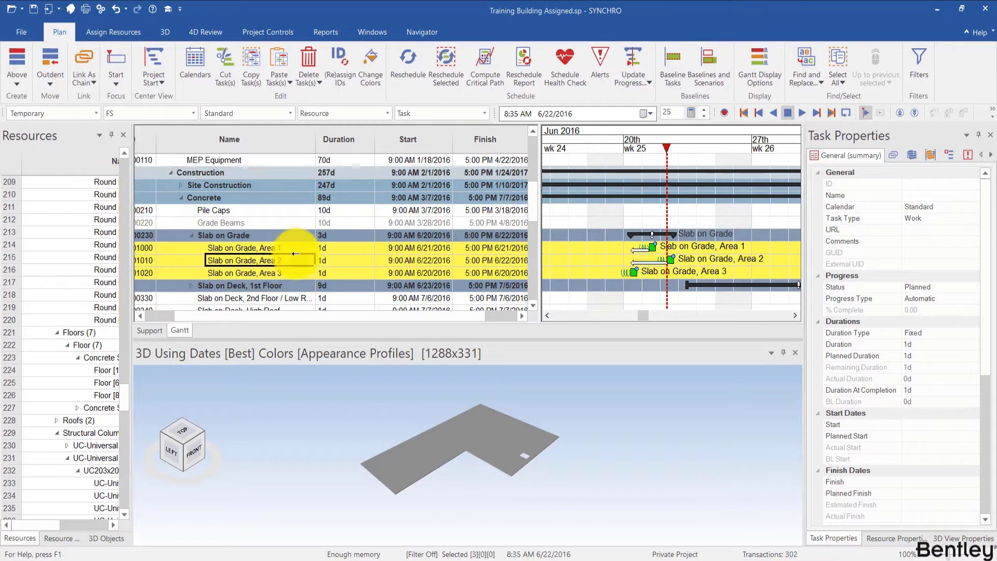
left_click(297, 246)
left_click(294, 260, "ctrl")
left_click(292, 271, "ctrl")
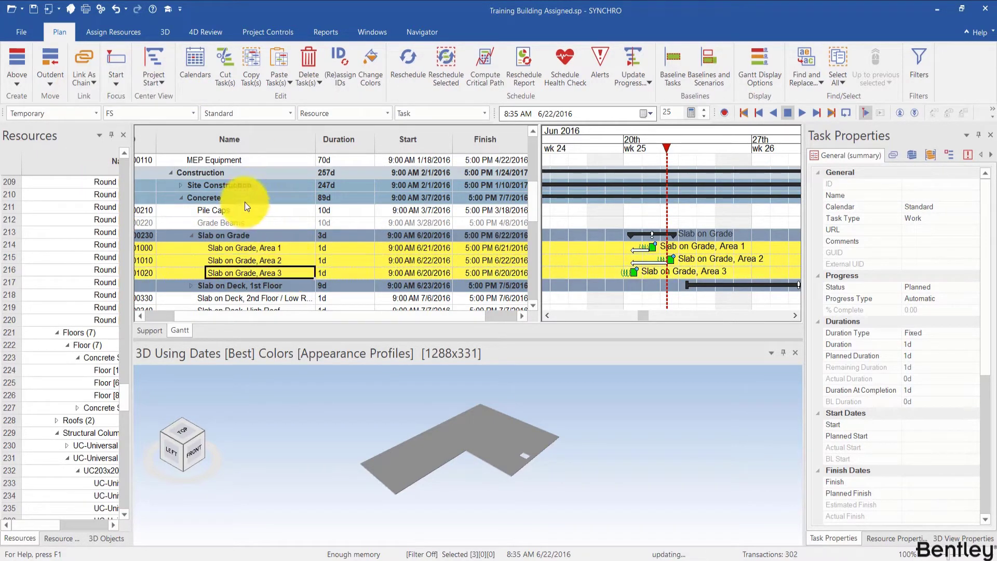
left_click(443, 63)
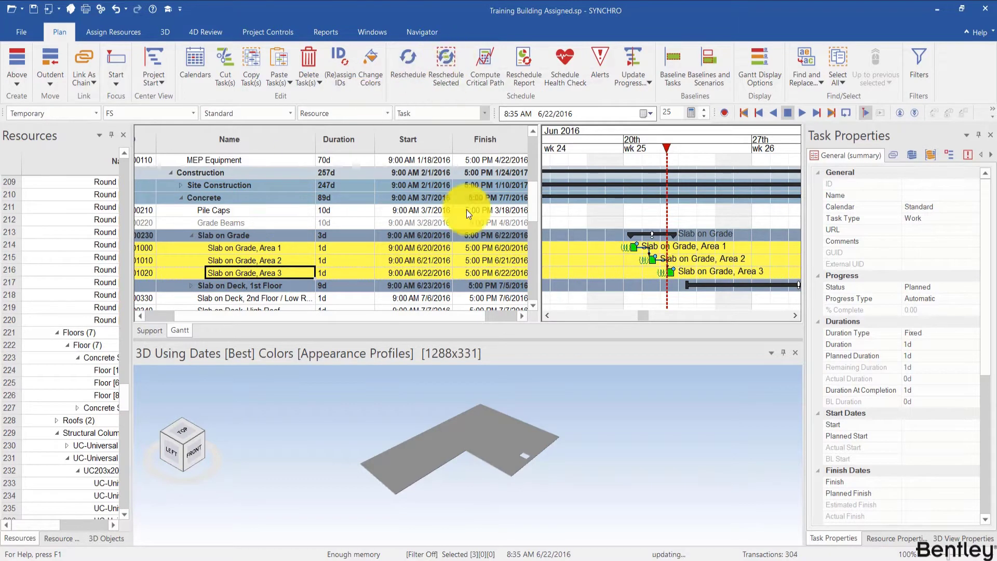
Reschedule the project, zoom the Gantt out to quarters, and select Slab on Deck, High Roof.
left_click(405, 75)
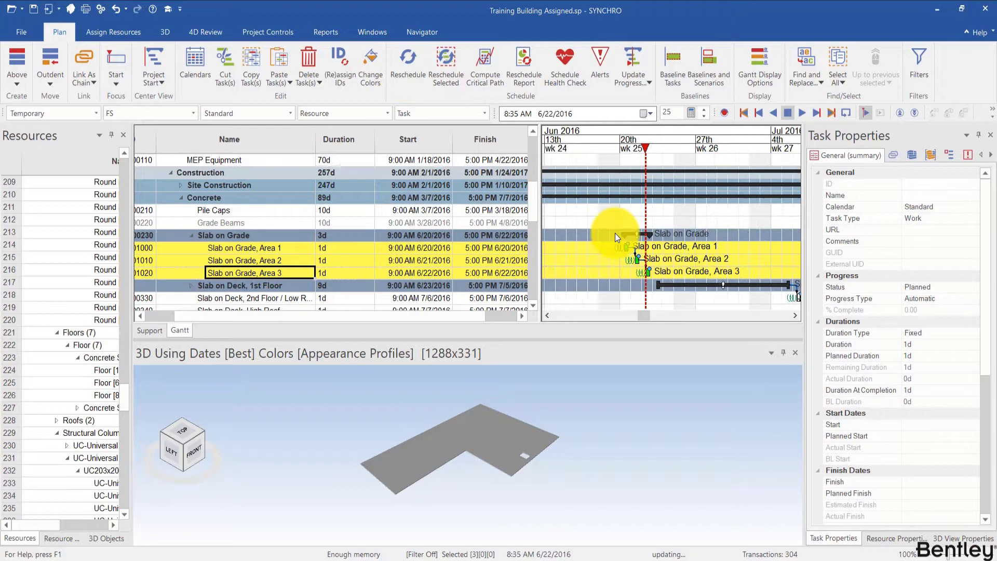
scroll(627, 223, "down", 3, "ctrl")
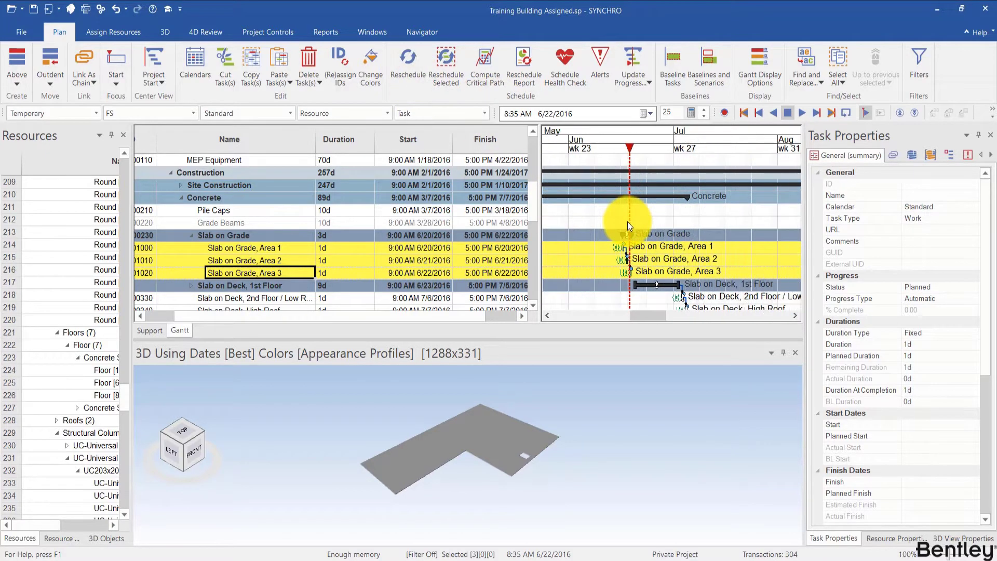
scroll(627, 223, "down", 3, "ctrl")
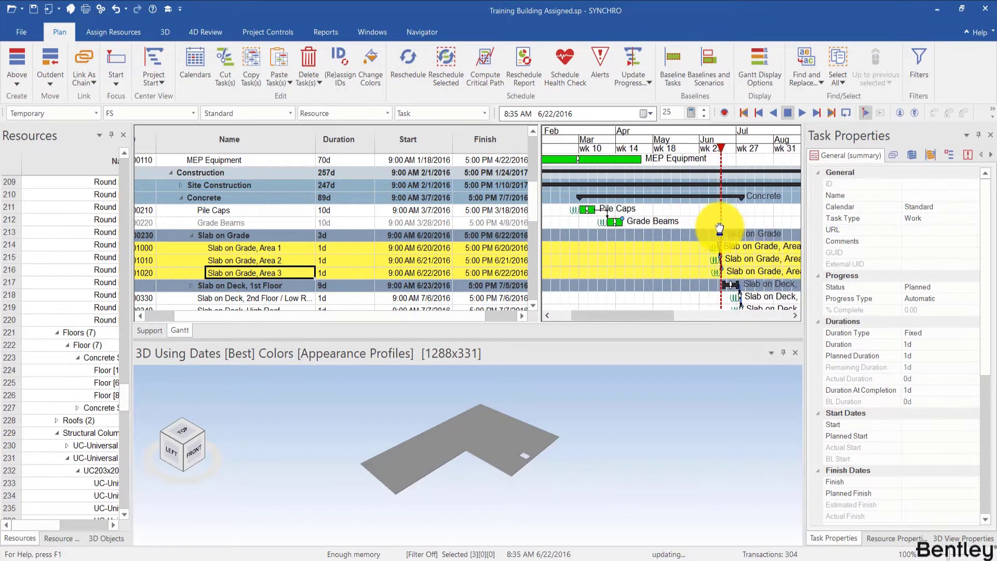
scroll(662, 220, "down", 1, "ctrl")
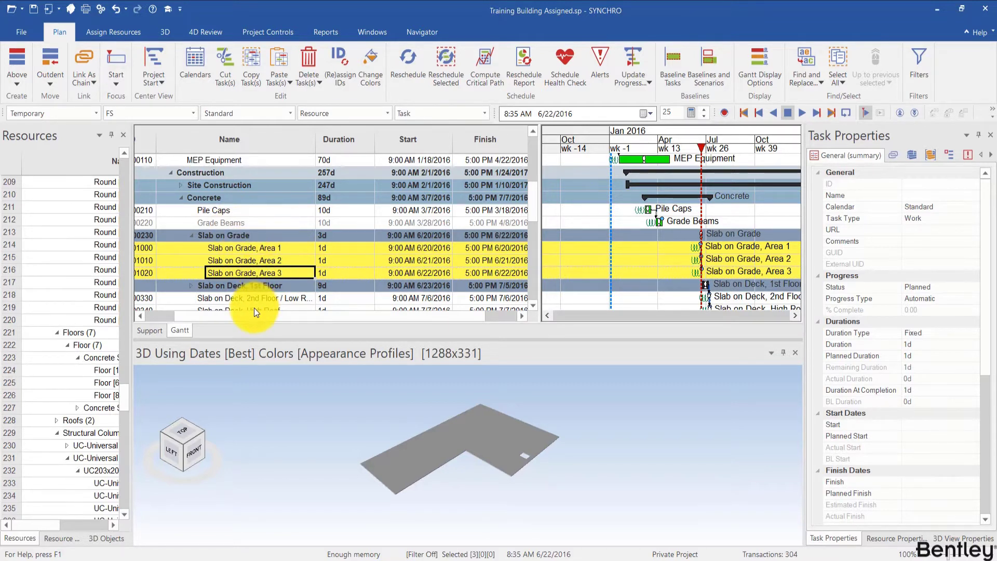
left_click_drag(244, 317, 191, 314)
scroll(242, 260, "down", 2)
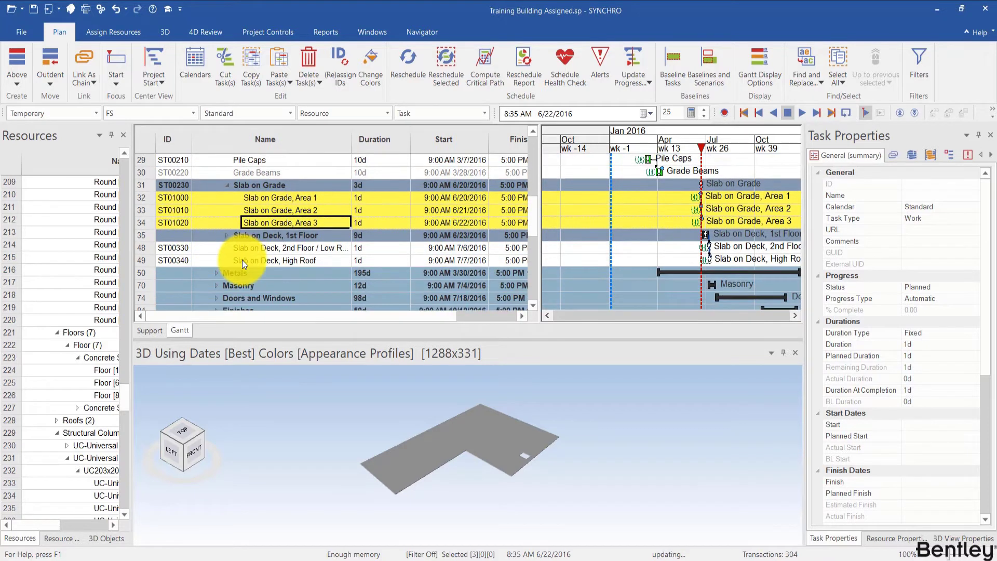
scroll(242, 259, "down", 3)
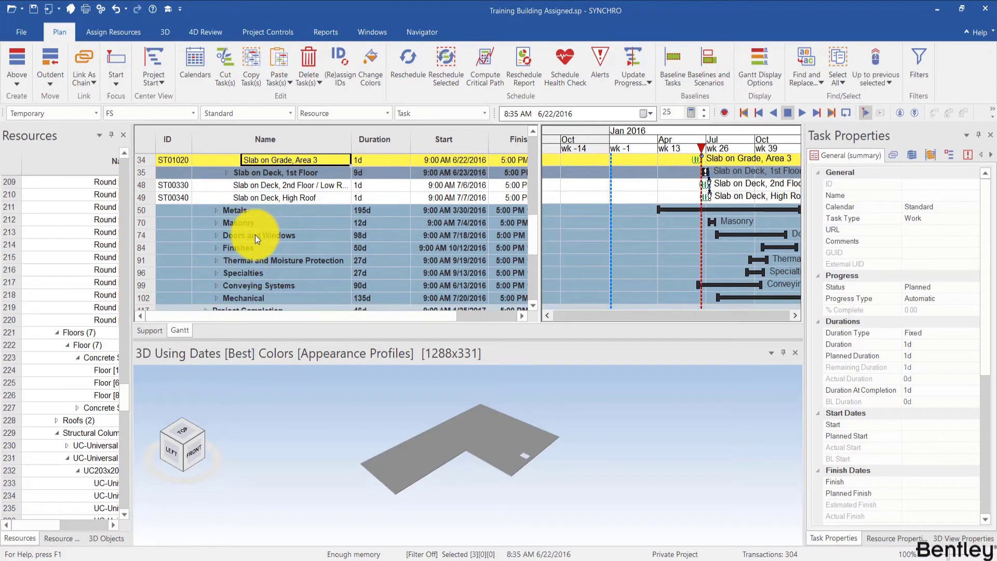
left_click(263, 195)
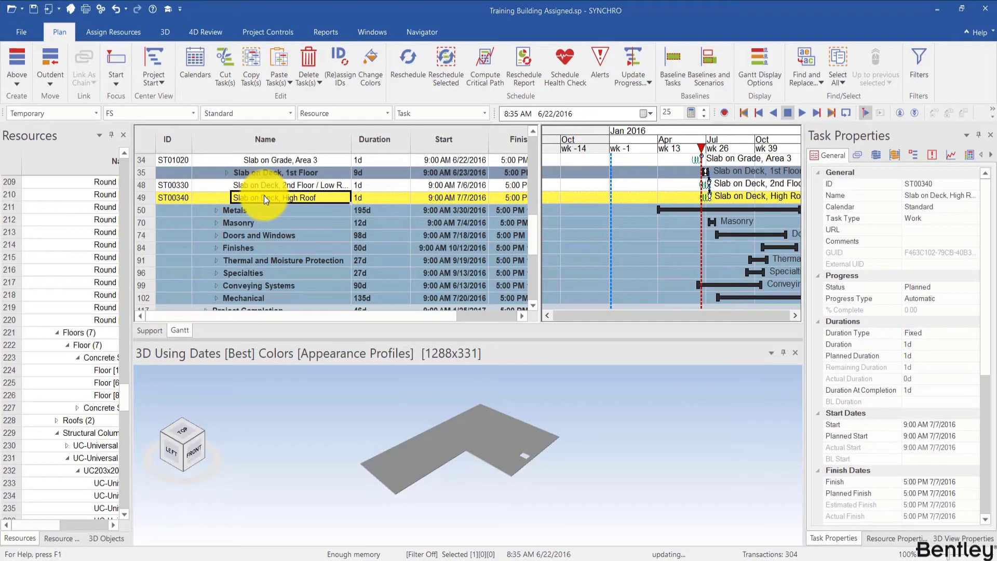
Collapse the whole schedule to the Office Building root task.
right_click(264, 195)
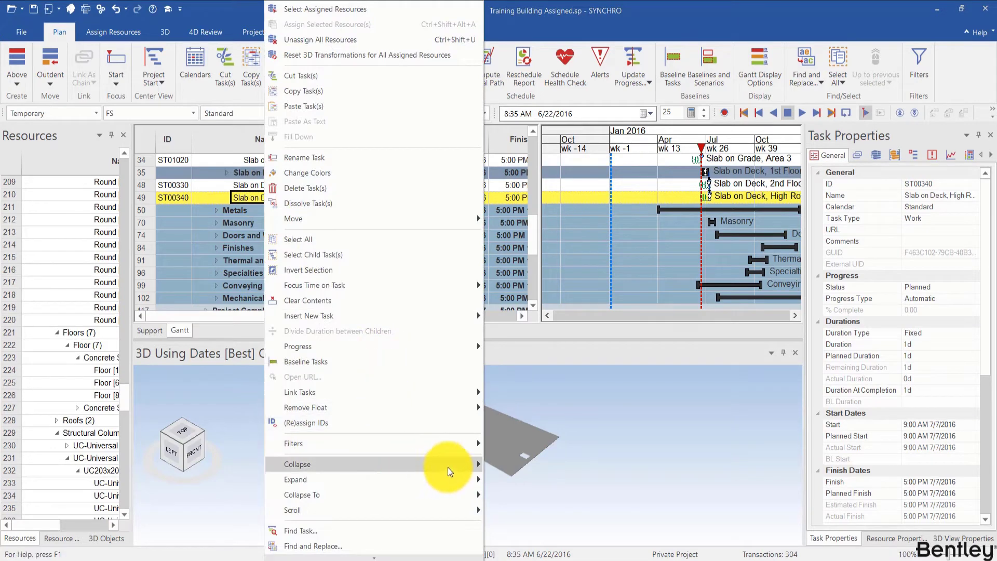
mouse_move(445, 464)
left_click(513, 466)
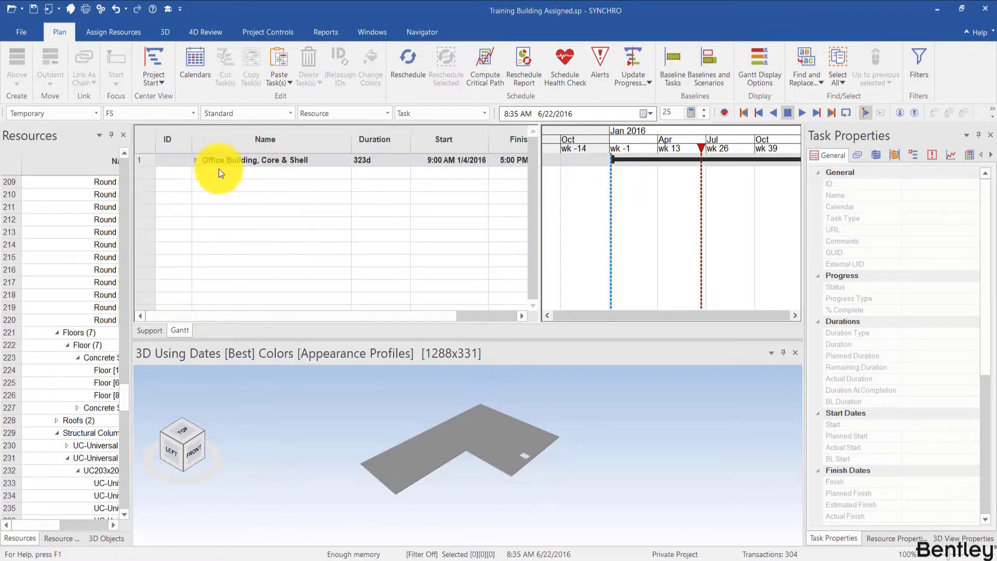
Add tasks named Task 1 and Task 2, then fill the series down to Task 7.
left_click(211, 174)
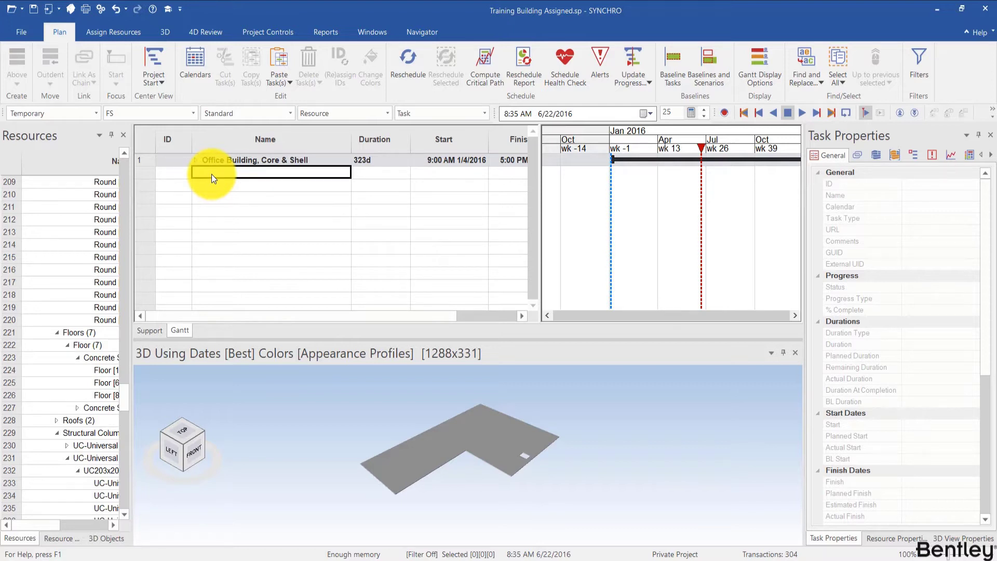
left_click(211, 173)
type("Task 1")
key("Return")
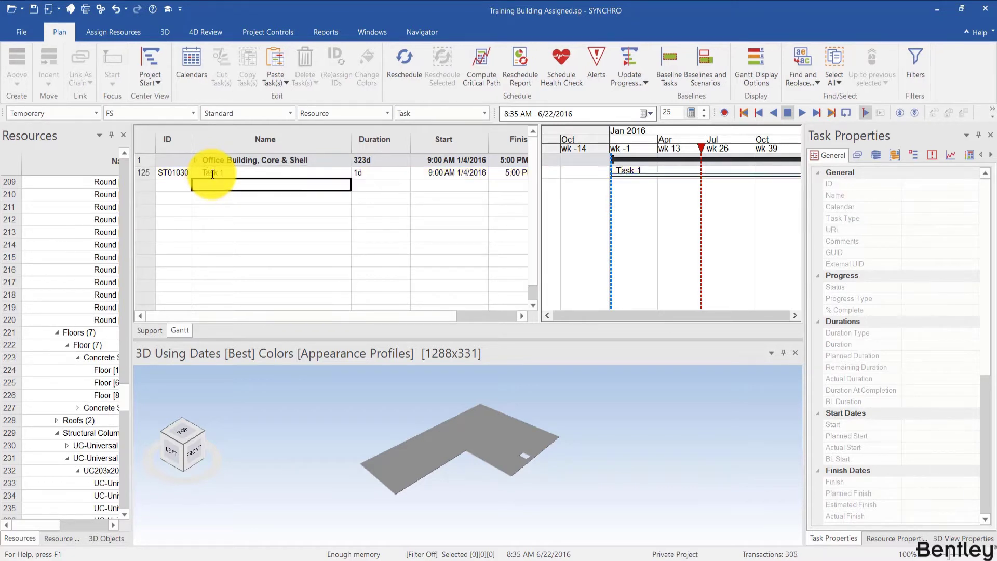
left_click(211, 183)
type("Ta")
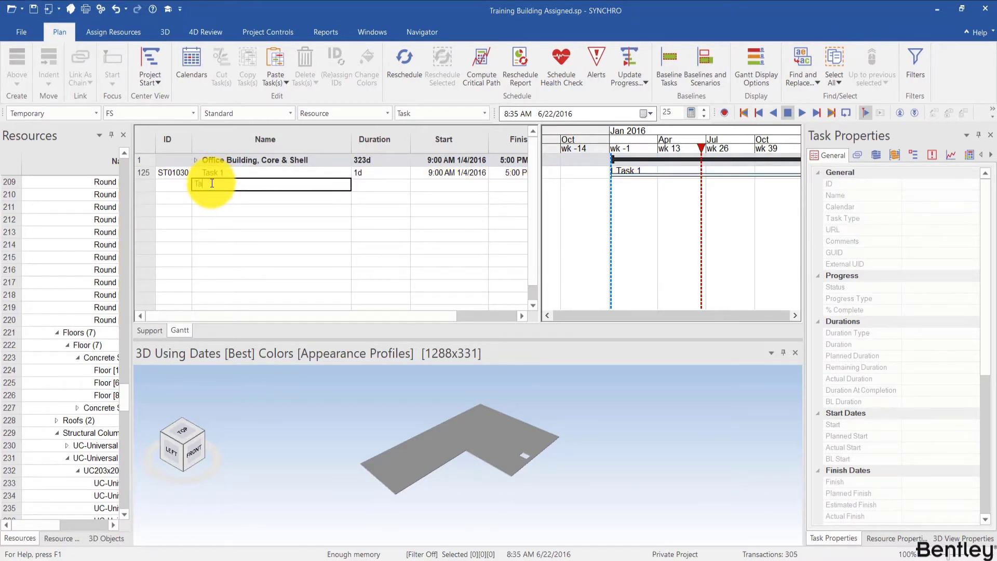
type("sk 2")
key("Return")
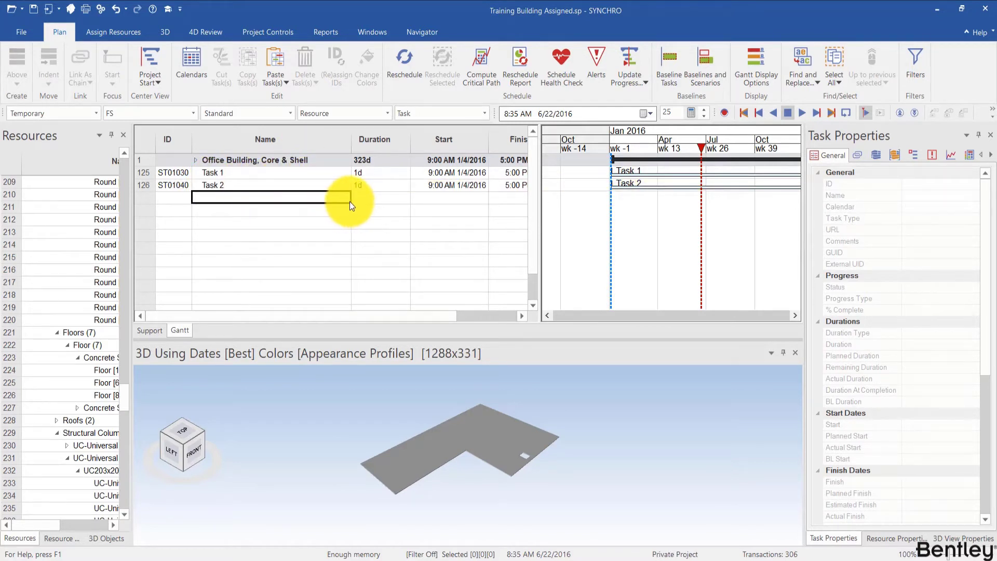
left_click(345, 185)
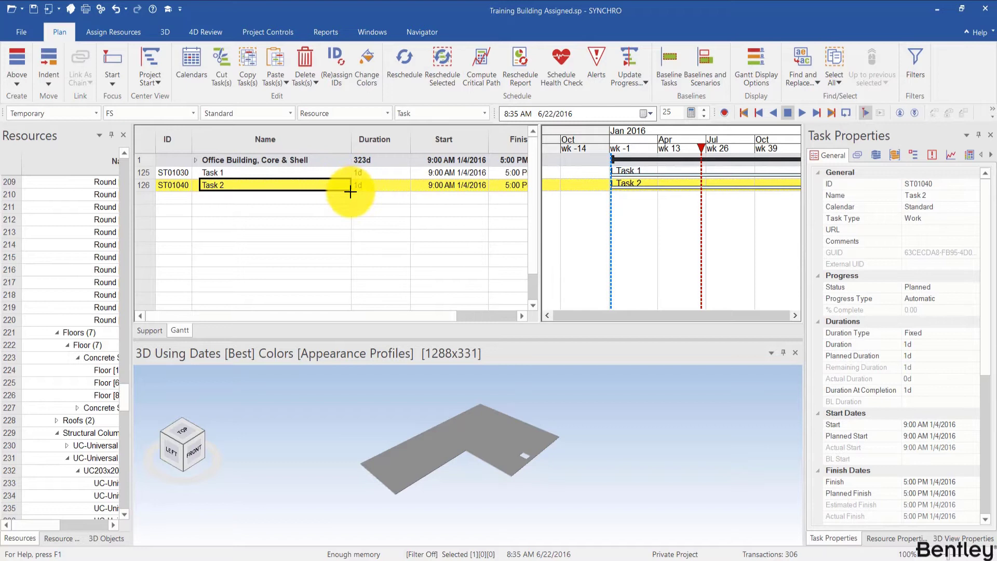
left_click_drag(351, 191, 347, 248)
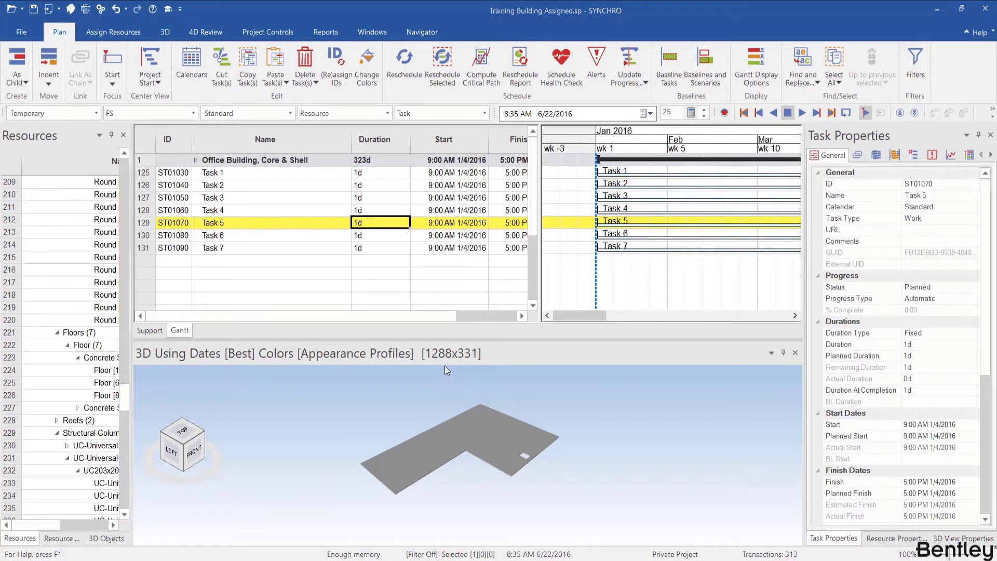
Give Task 2 a 5-day duration and fill it down to Tasks 3–7.
left_click(366, 172)
left_click(369, 185)
left_click(370, 185)
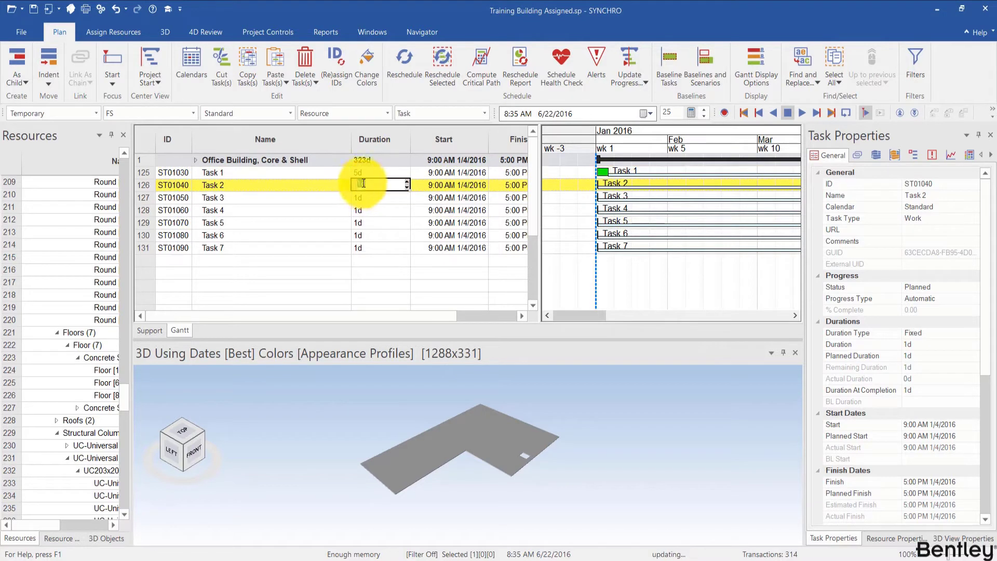
key("Return")
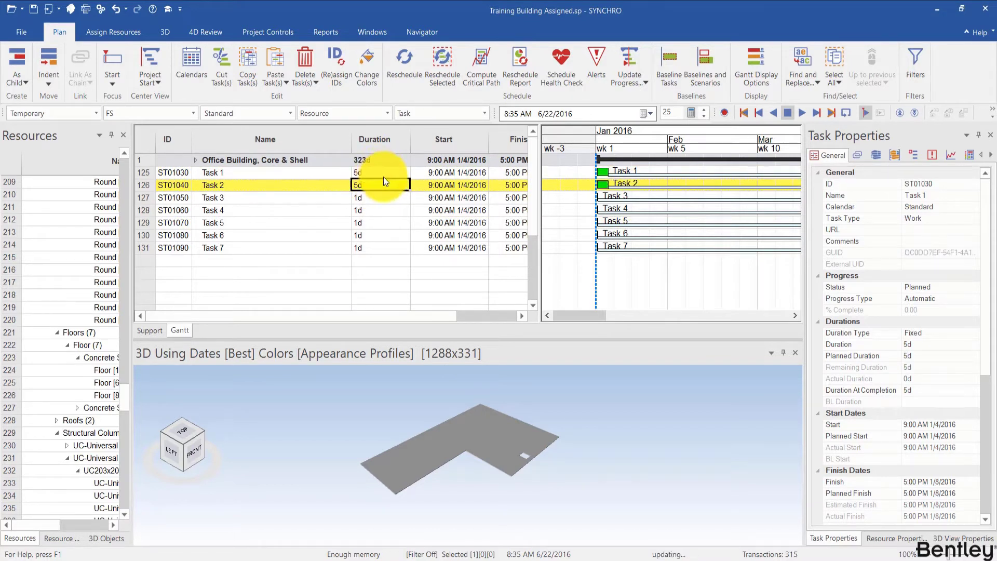
left_click_drag(410, 190, 397, 246)
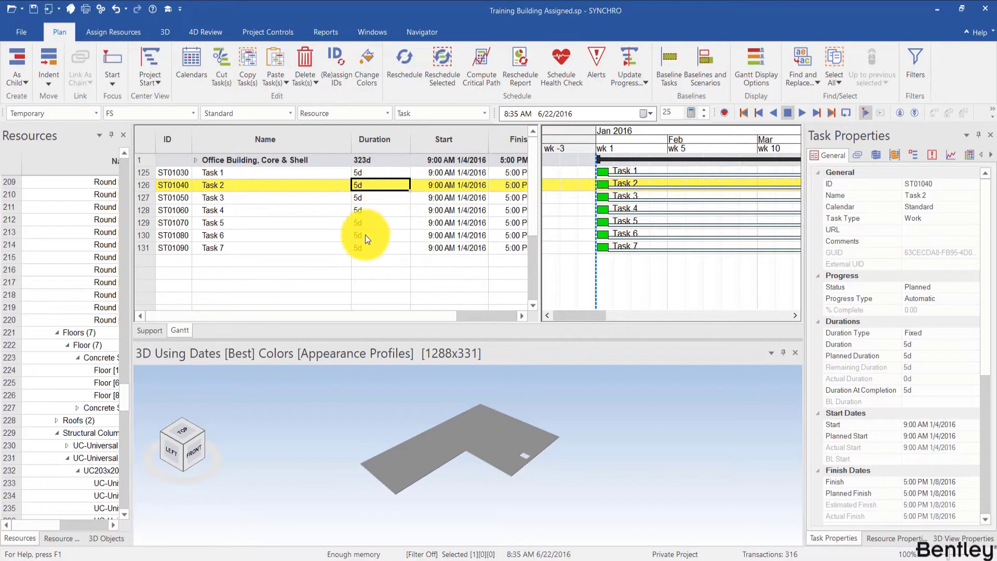
Refill the name column so the rows read Task 1 through Task 7.
left_click(268, 175)
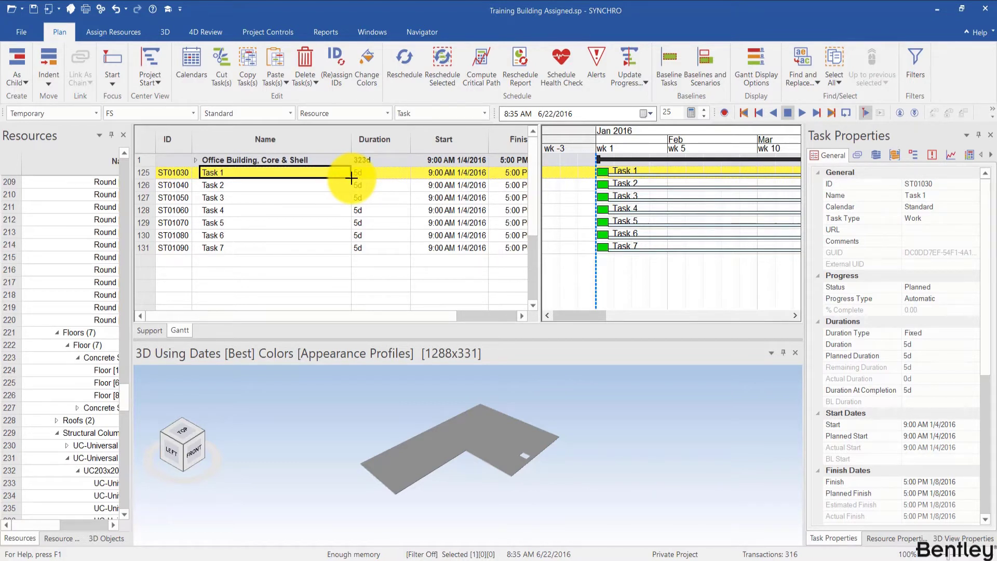
left_click_drag(352, 178, 354, 244)
left_click_drag(352, 175, 347, 242, "ctrl")
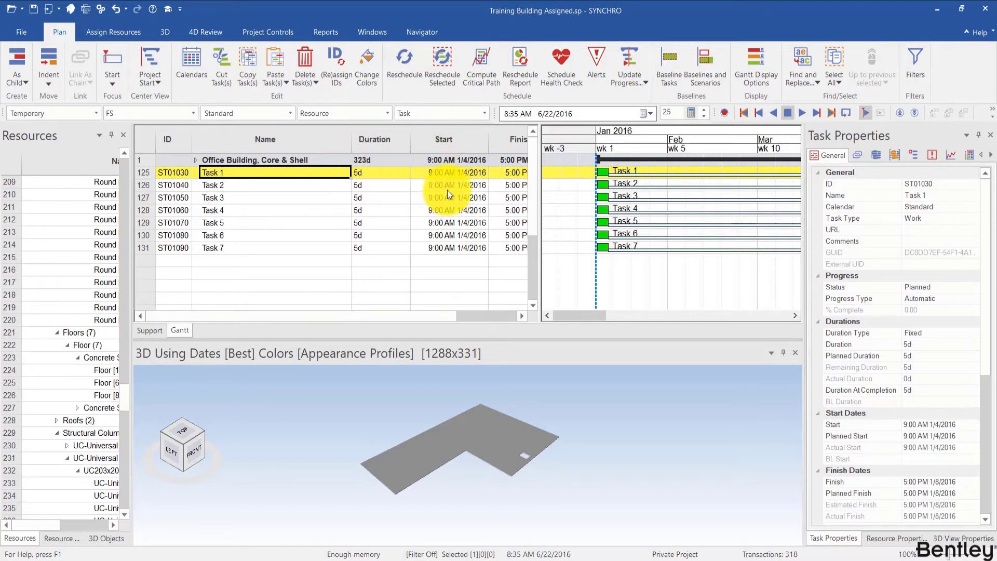
Turn off Display Time of Day in the General options so dates show only 1/4/2016.
left_click(100, 9)
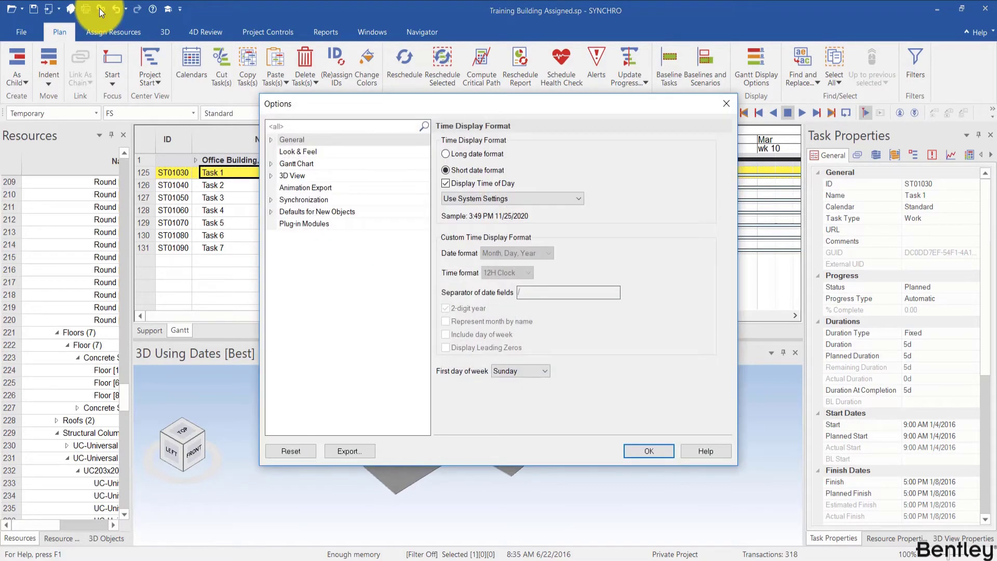
left_click(341, 140)
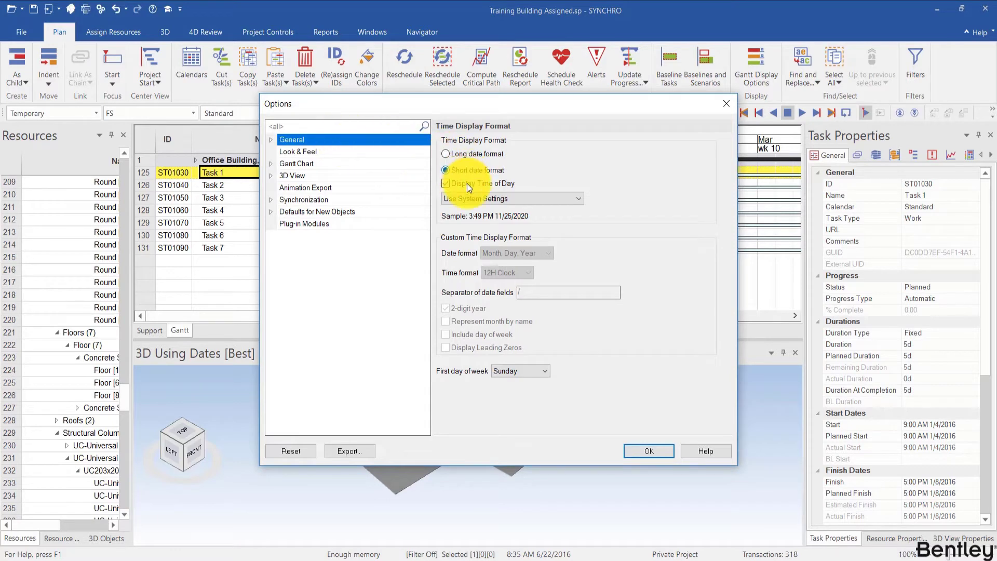
left_click(444, 182)
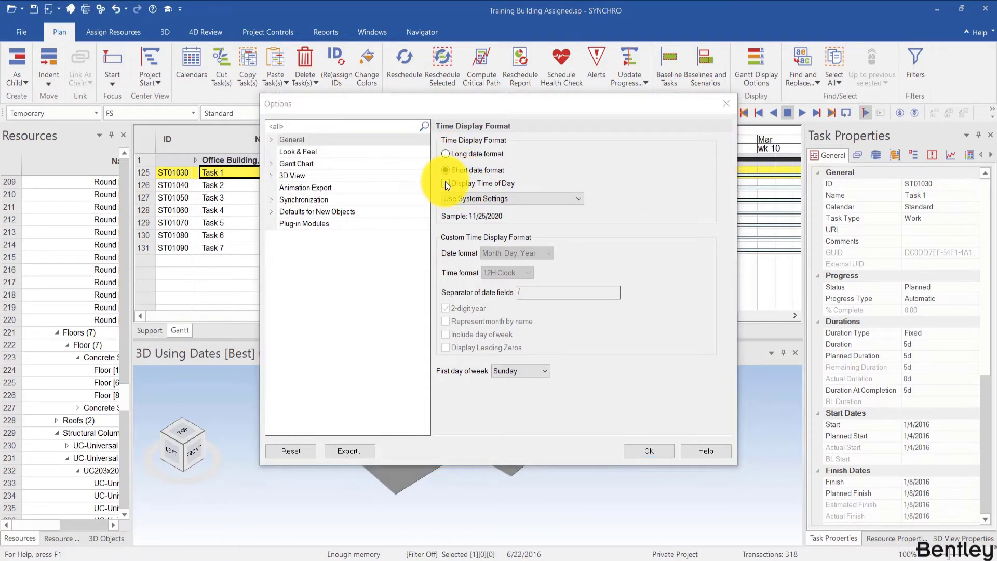
left_click(632, 446)
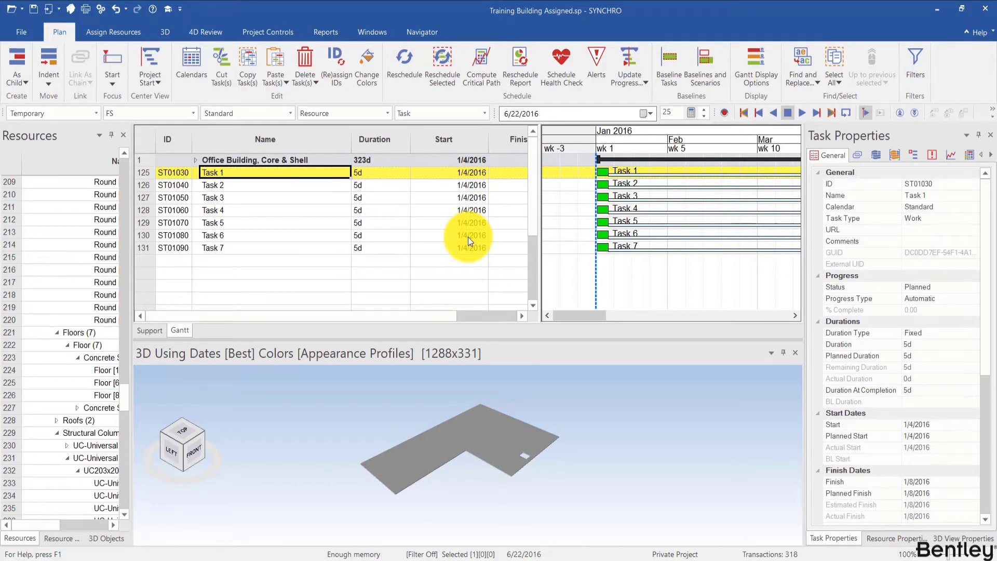
left_click(226, 248, "shift")
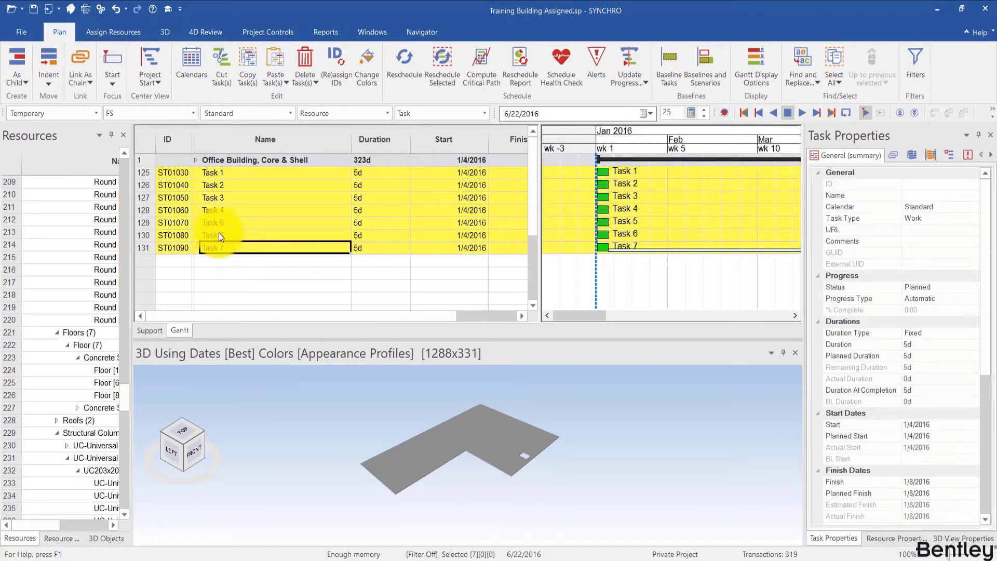
left_click(428, 73)
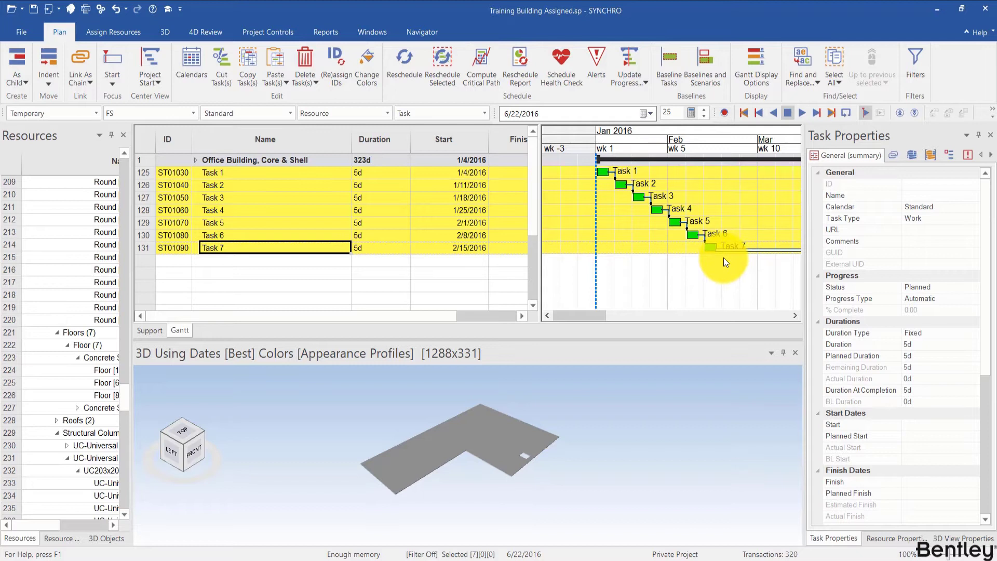
key("ctrl+z")
key("ctrl+z")
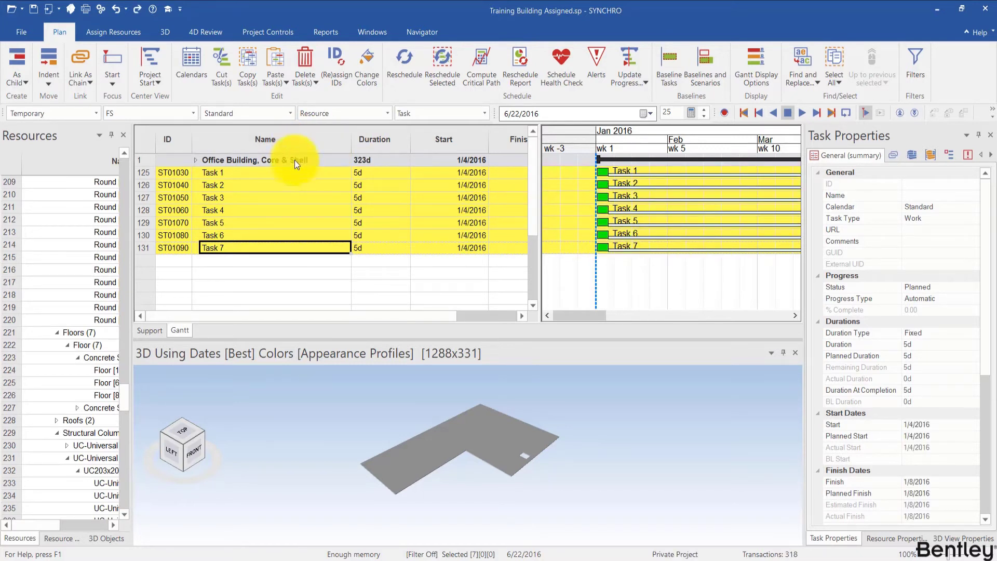
left_click(297, 172)
left_click(266, 197, "ctrl")
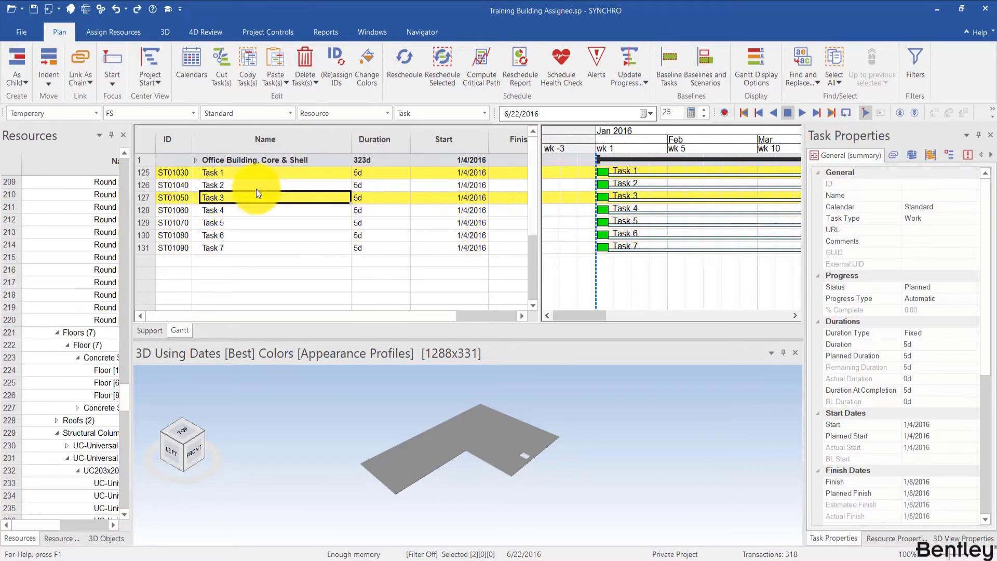
left_click(256, 189, "ctrl")
left_click(244, 220, "ctrl")
left_click(241, 211, "ctrl")
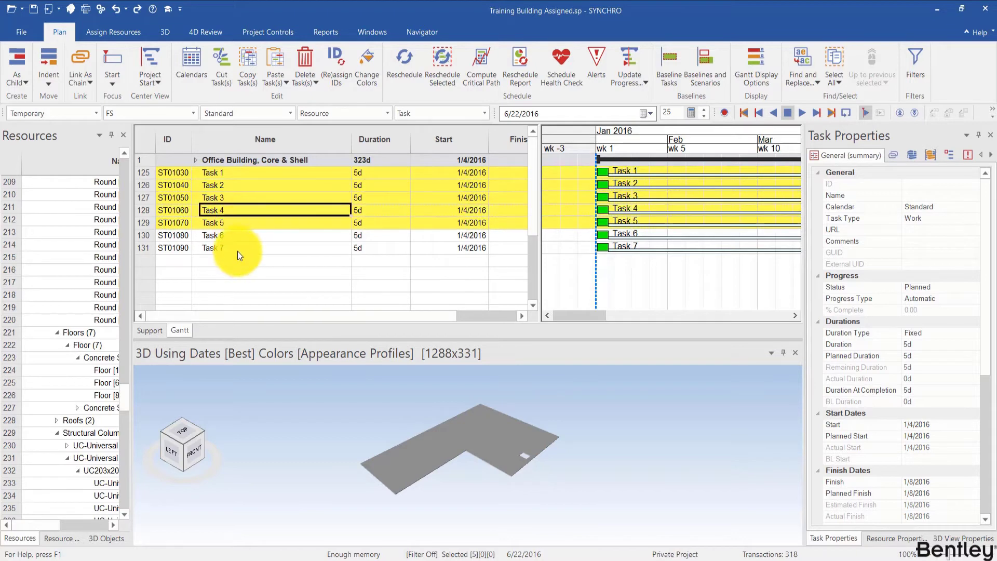
left_click(238, 248, "ctrl")
left_click(235, 233, "ctrl")
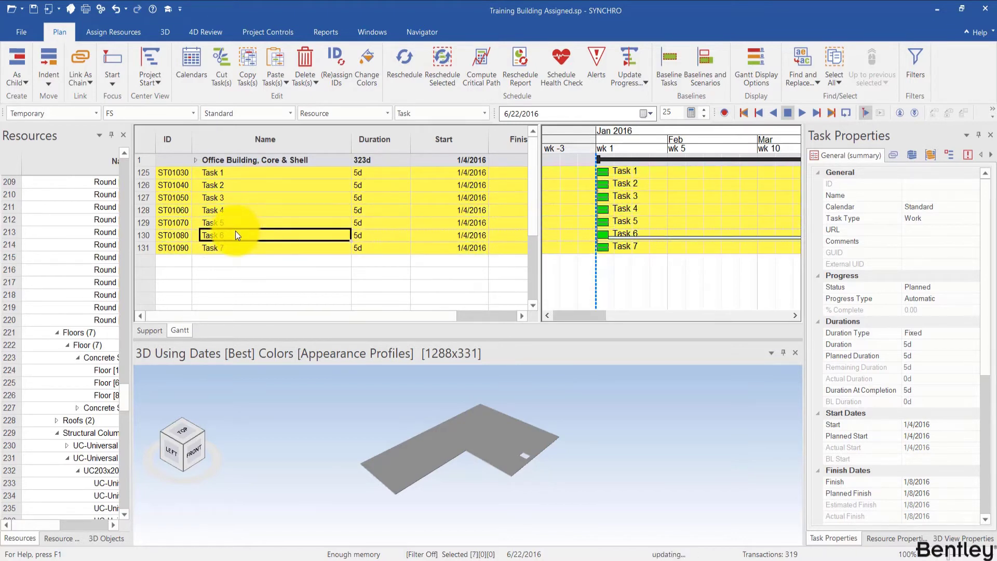
left_click(426, 77)
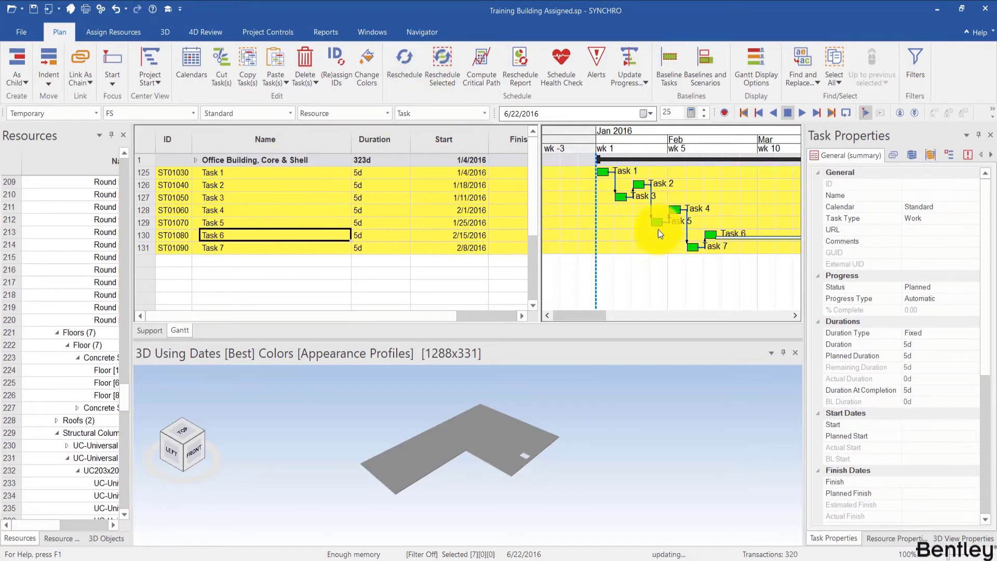
left_click(226, 173)
left_click(231, 172)
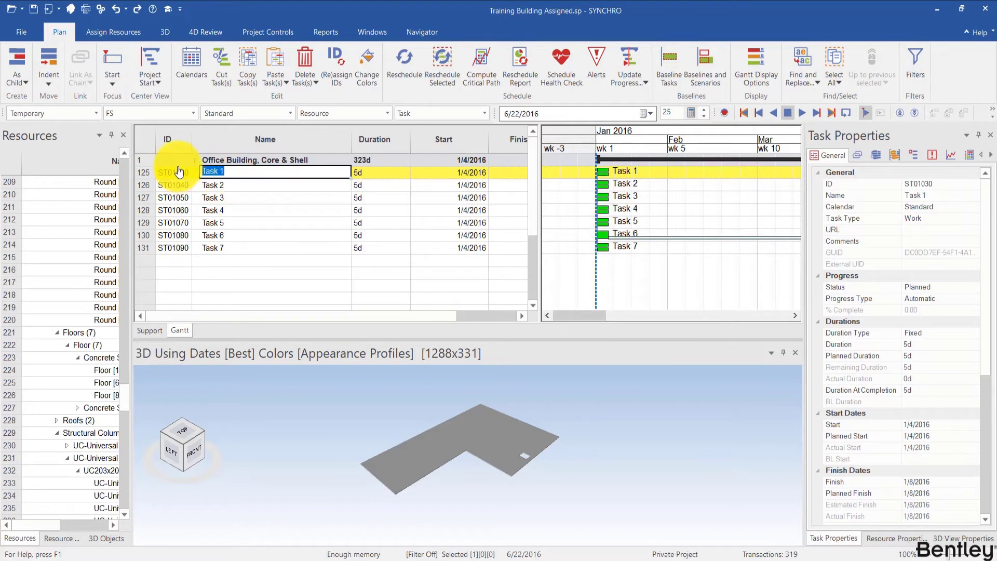
Rename Task 1 to Concrete and Task 2 to Pour 1.
type("Concrete")
key("Return")
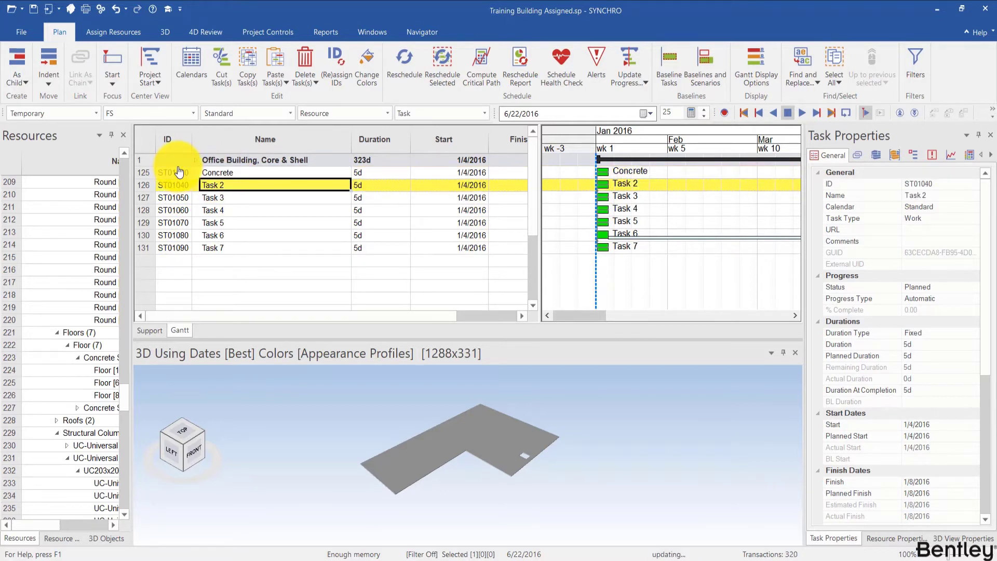
left_click(225, 181)
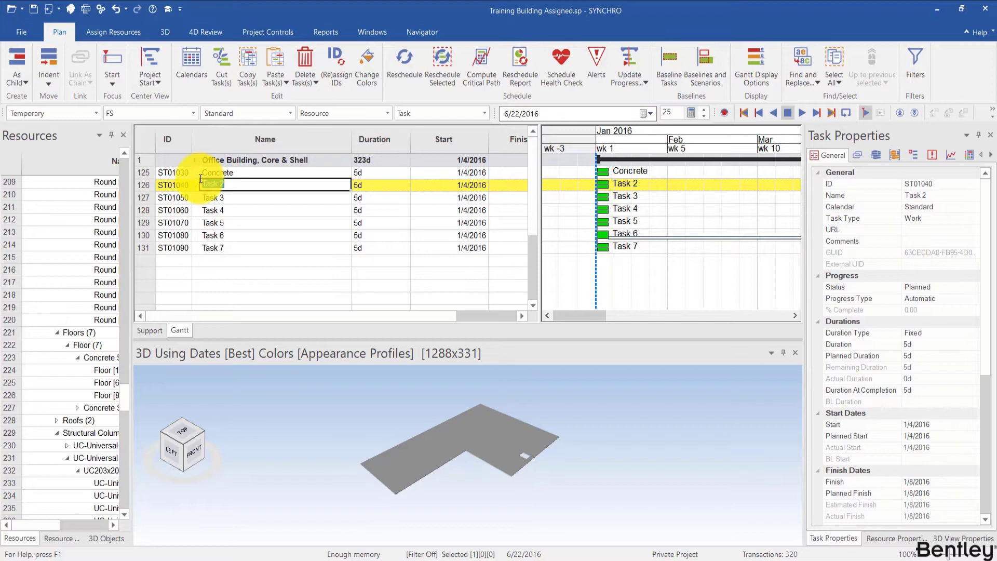
type("Pour 1")
key("Return")
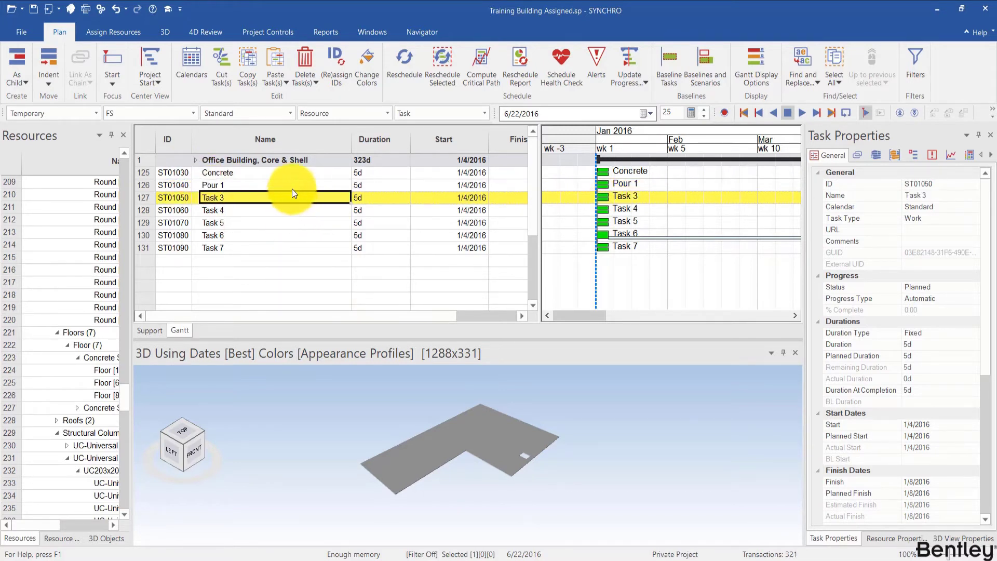
Fill the names down so the remaining tasks become Pour 2 through Pour 6.
left_click(292, 189)
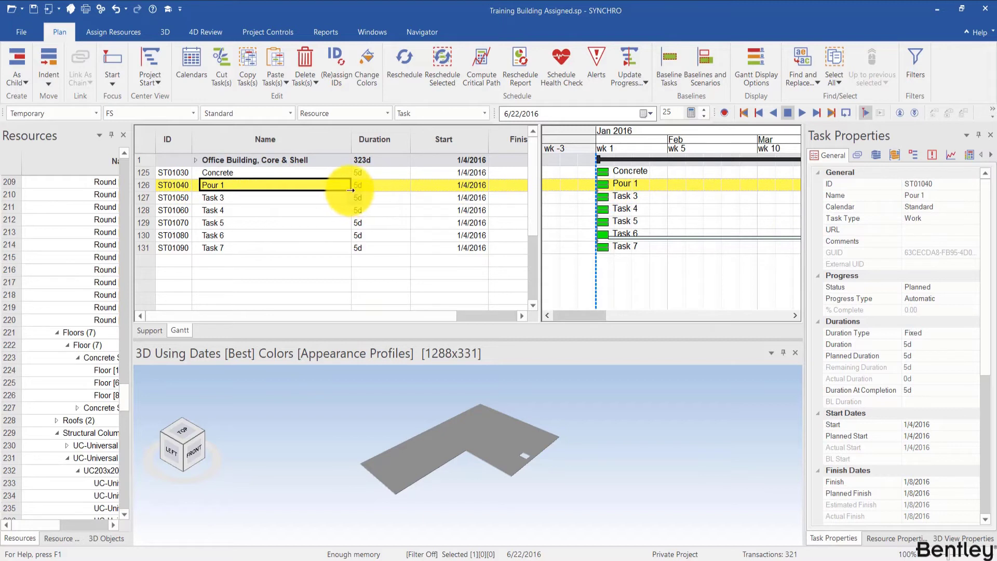
left_click_drag(349, 188, 349, 248)
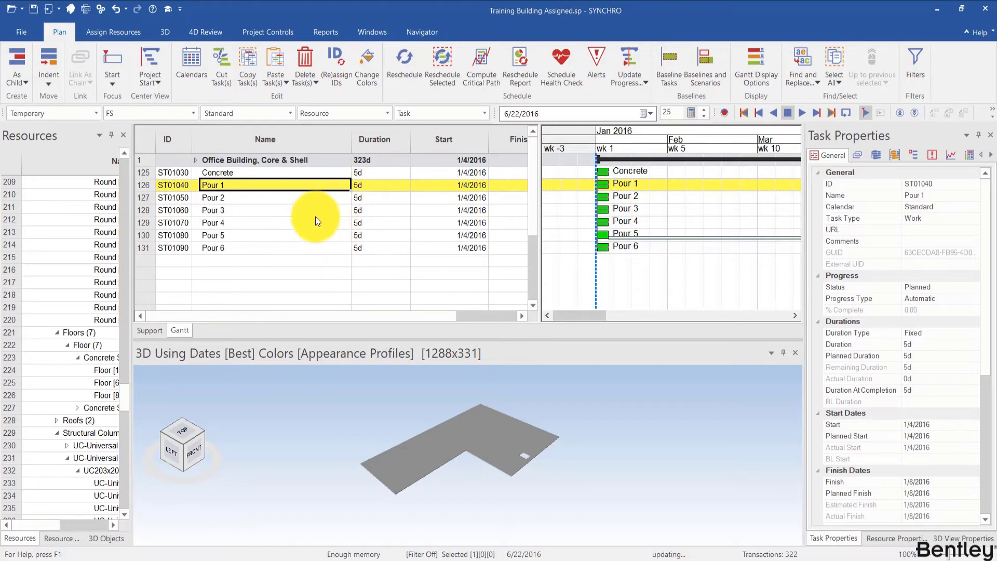
left_click(255, 175)
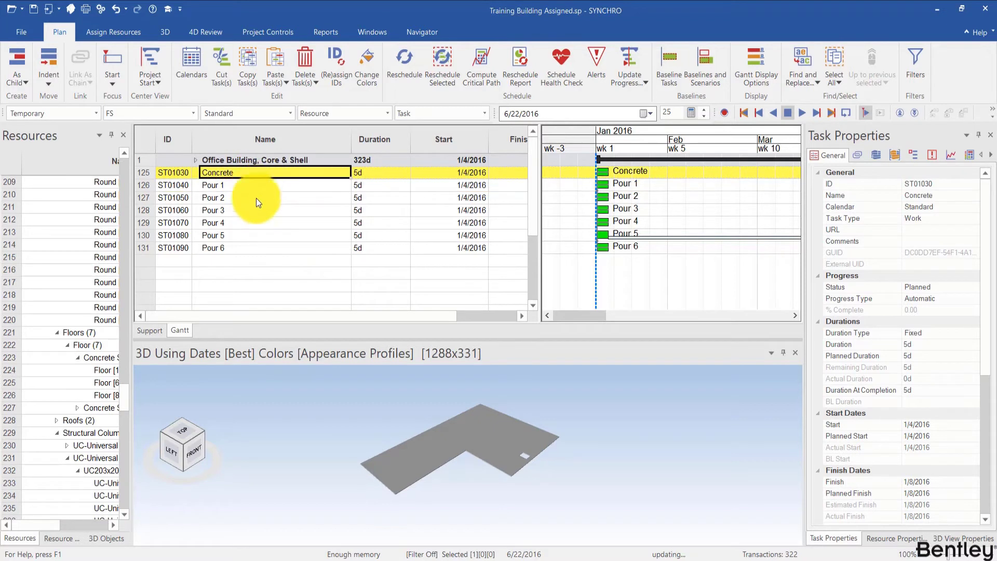
Chain-link the tasks from Concrete through Pour 6.
left_click(235, 249, "shift")
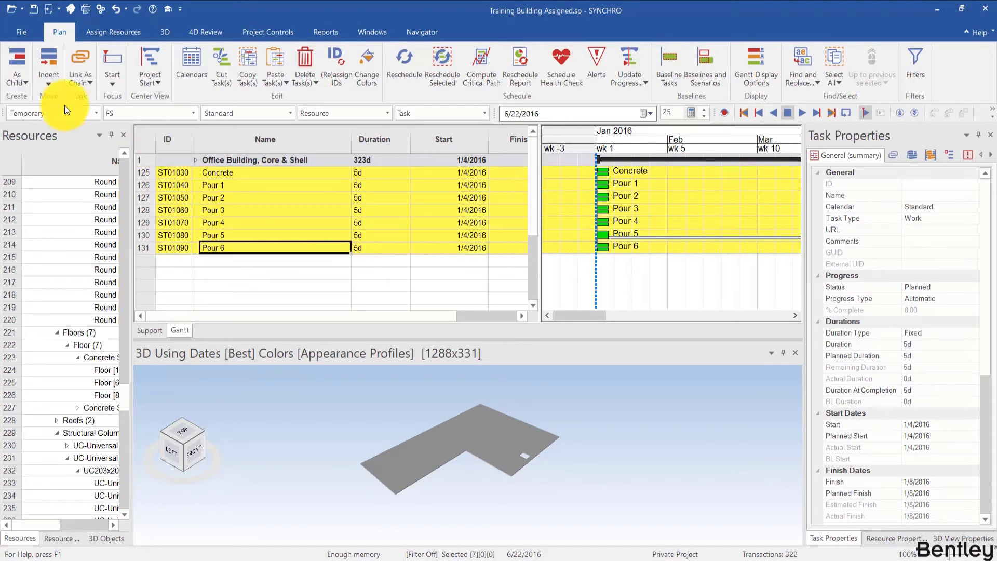
left_click(78, 80)
left_click(112, 178)
Reschedule Pour 1–Pour 6 to start weekly from 1/4/2016 through 2/8/2016.
left_click(176, 185)
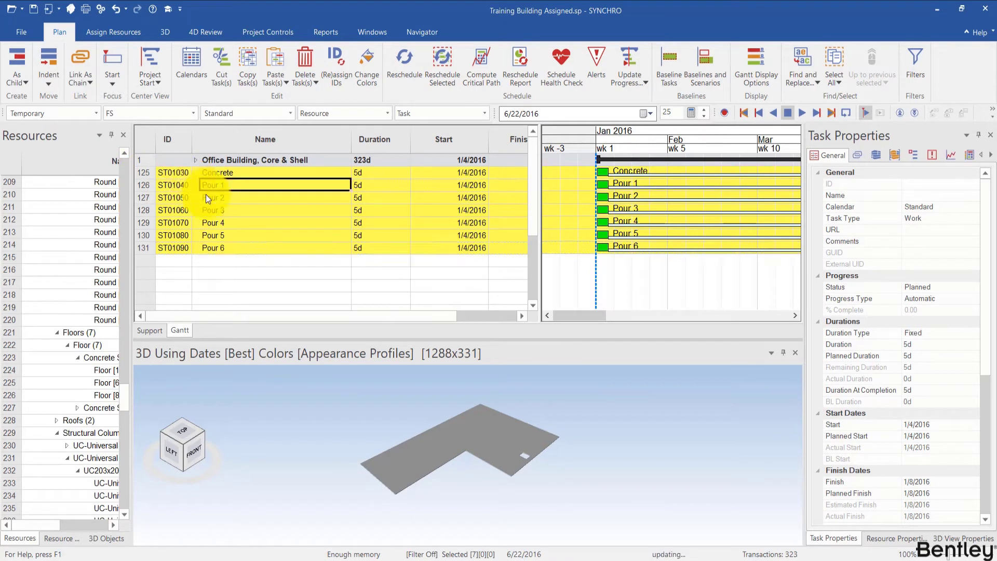
left_click(232, 248, "shift")
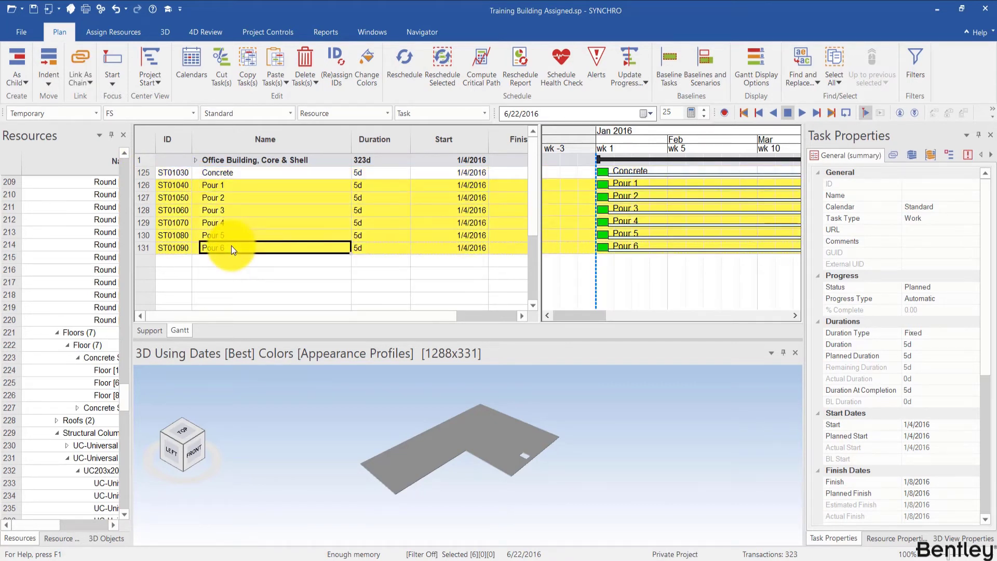
left_click(444, 57)
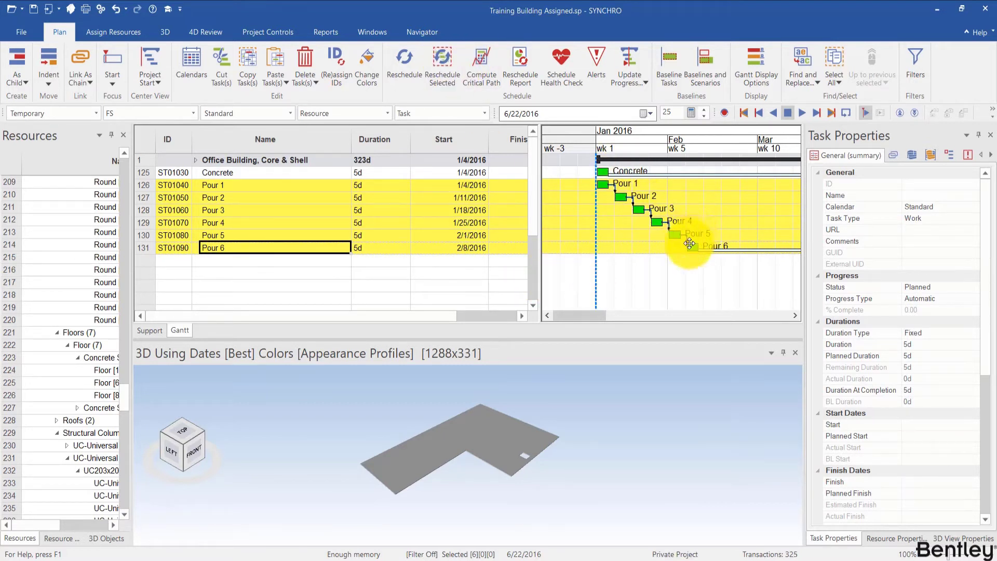
left_click(42, 80)
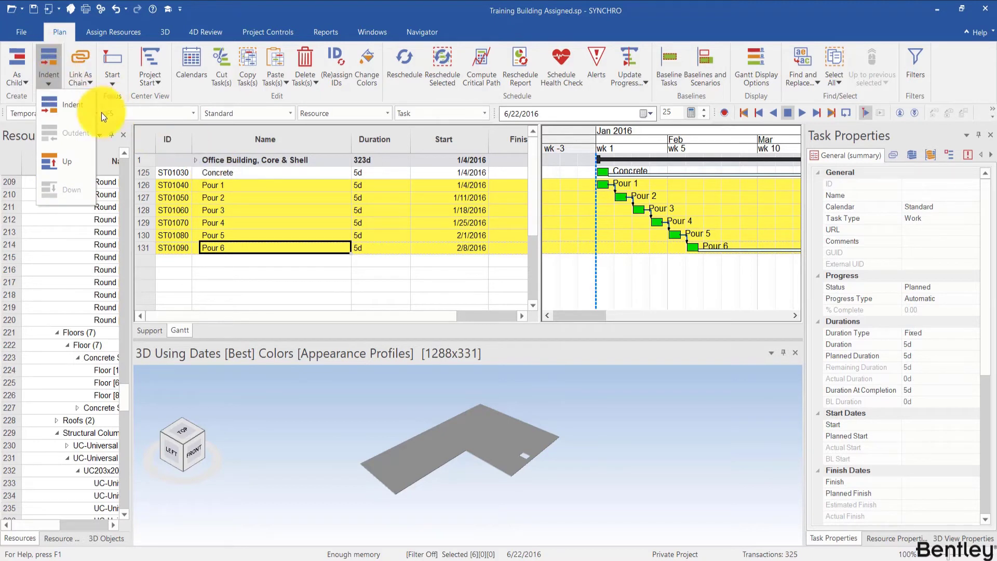
Indent Pour 1–6 under Concrete with Ctrl+Shift+., then outdent them back to its level.
left_click(114, 128)
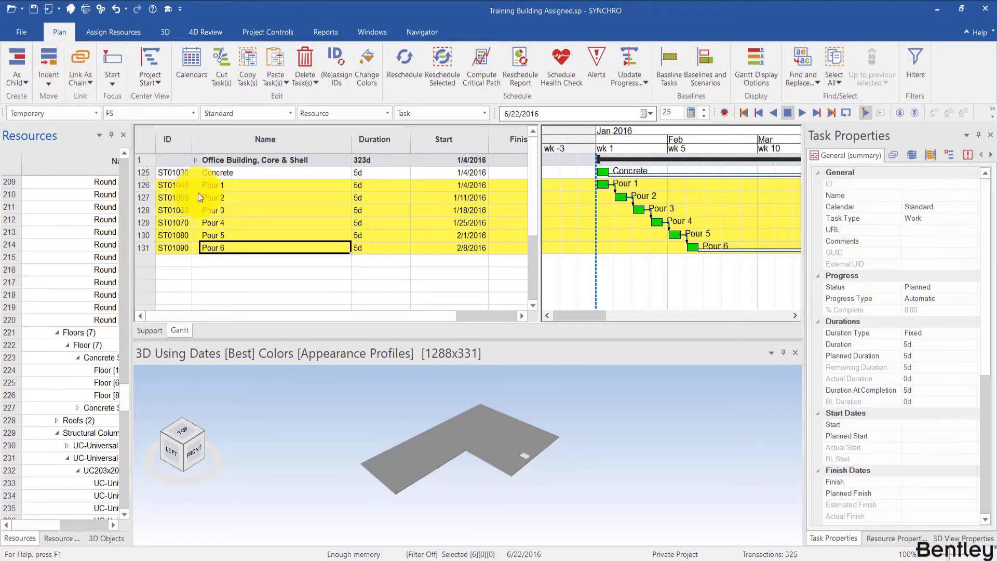
key("ctrl+shift+period")
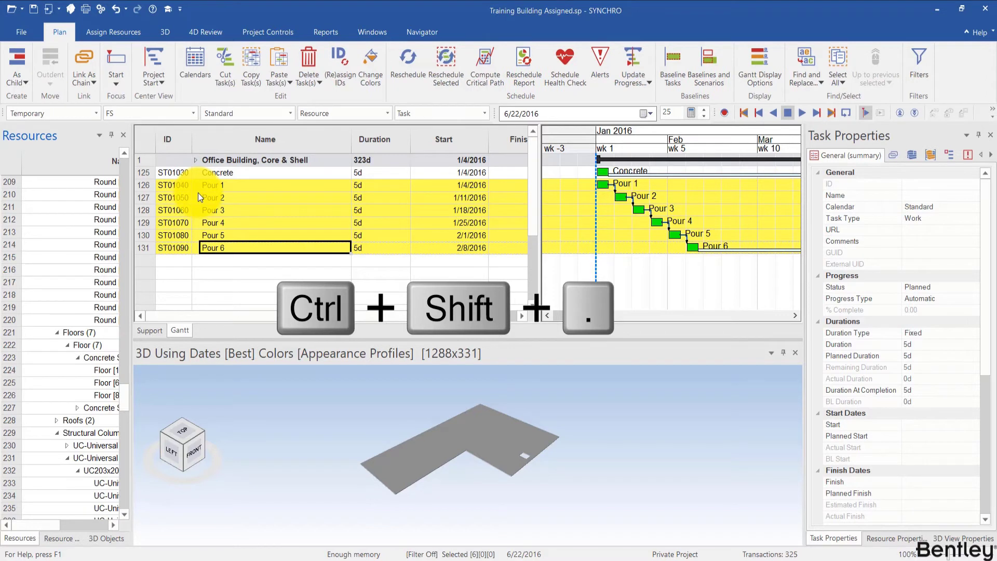
key("ctrl+shift+period")
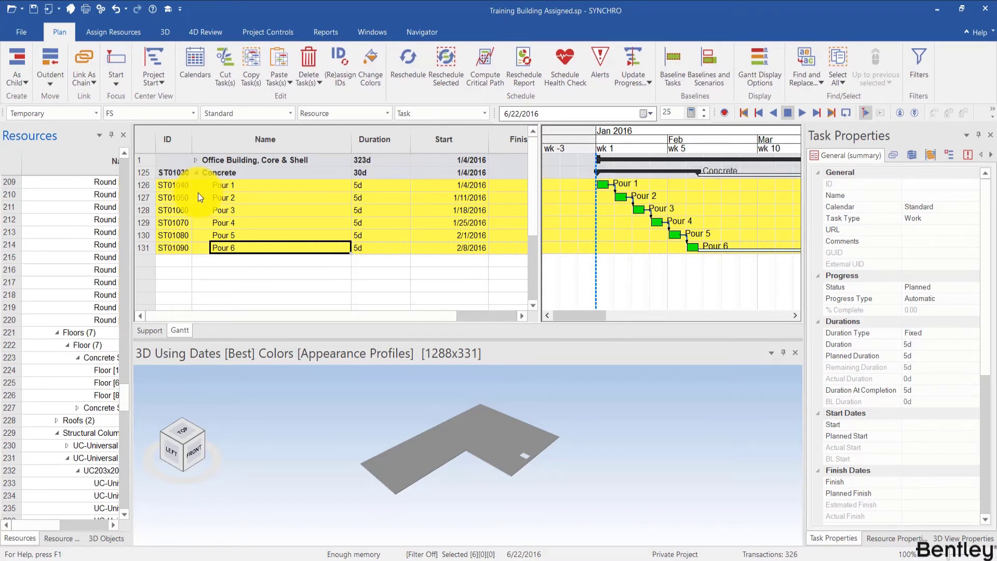
key("ctrl+shift+comma")
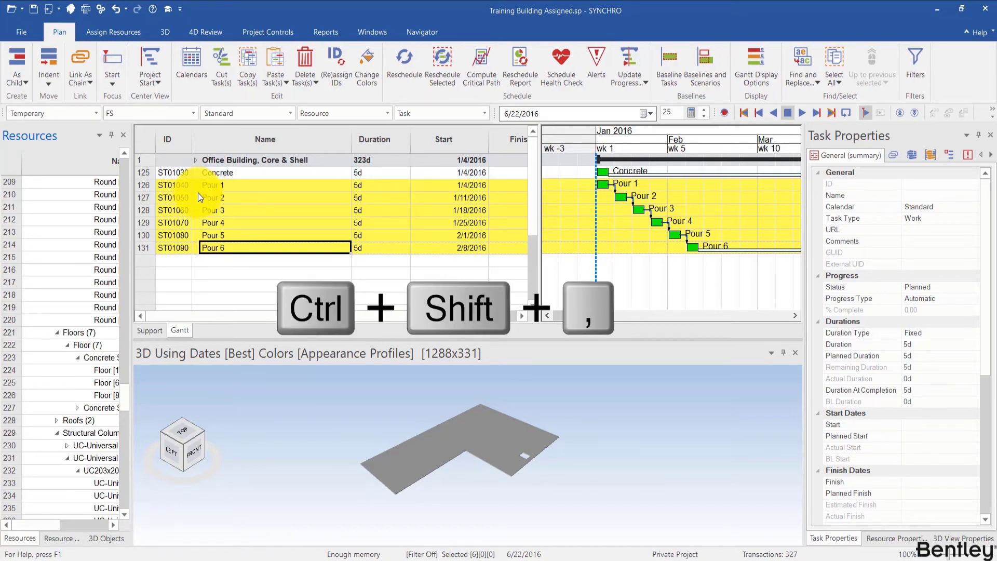
Move Pour 3 up two rows so it sits directly below Concrete.
left_click(229, 211)
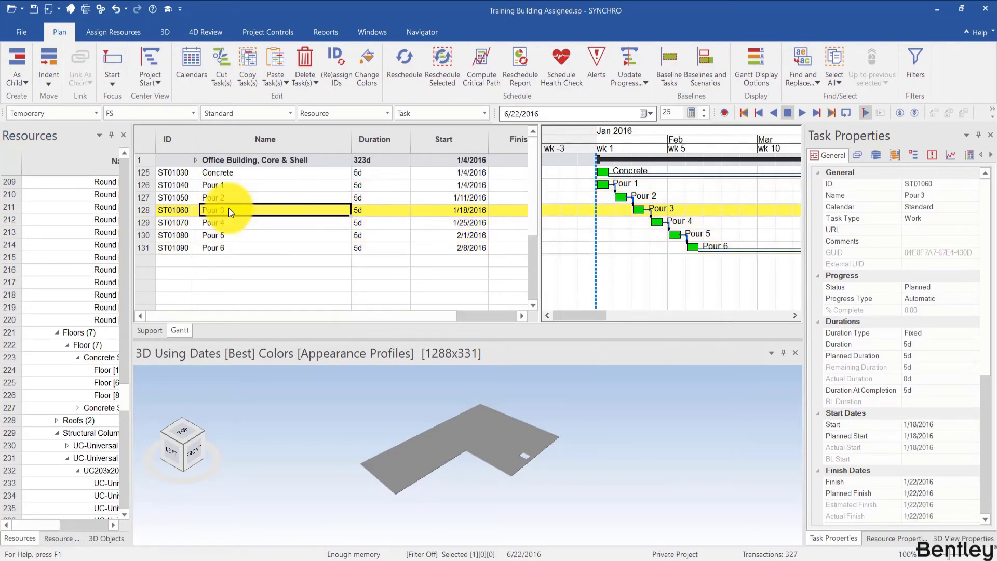
key("ctrl+shift+semicolon")
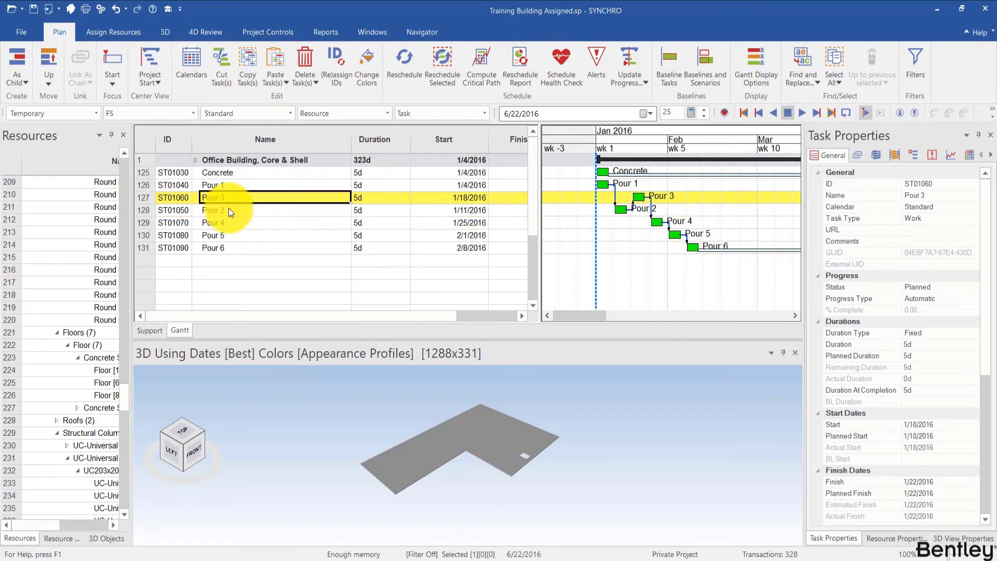
key("ctrl+shift+slash")
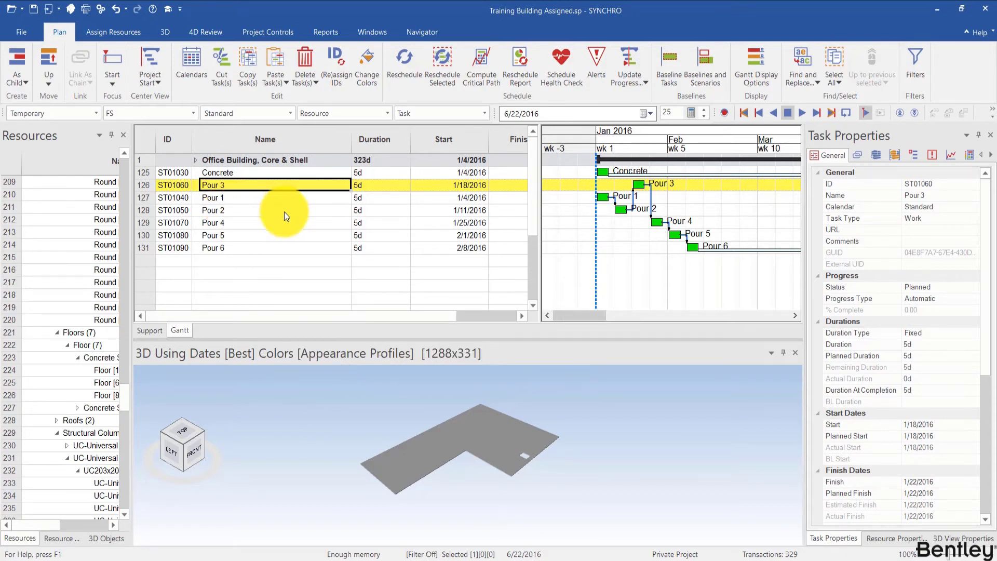
Sort by Name ascending then descending, then delete the Name sort rule in Sort settings.
left_click(289, 139)
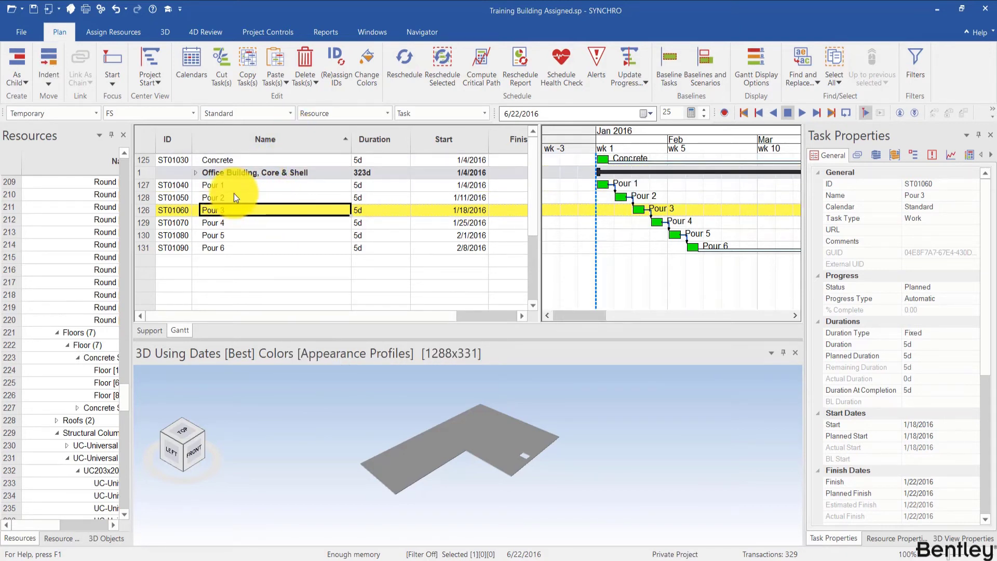
left_click(267, 140)
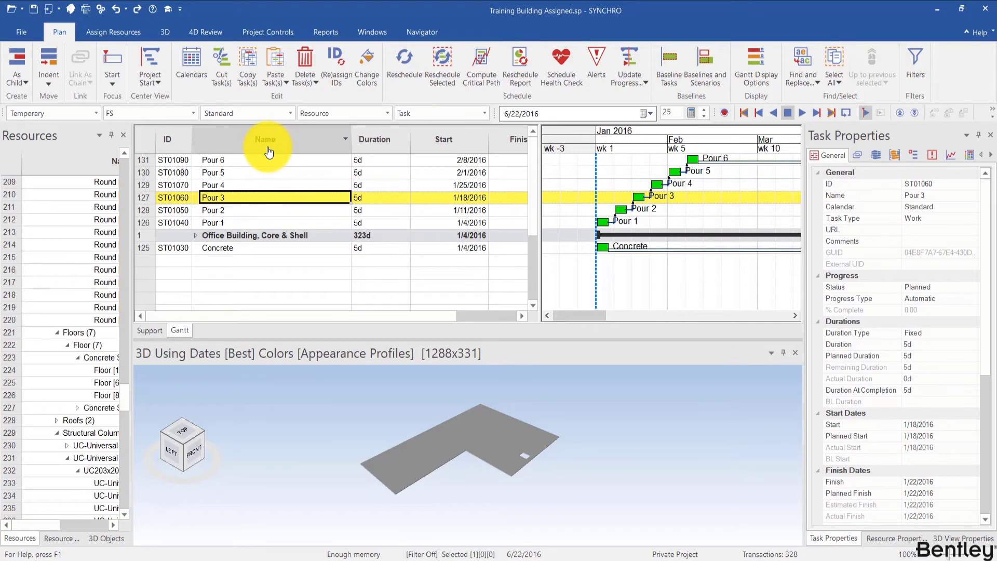
right_click(269, 151)
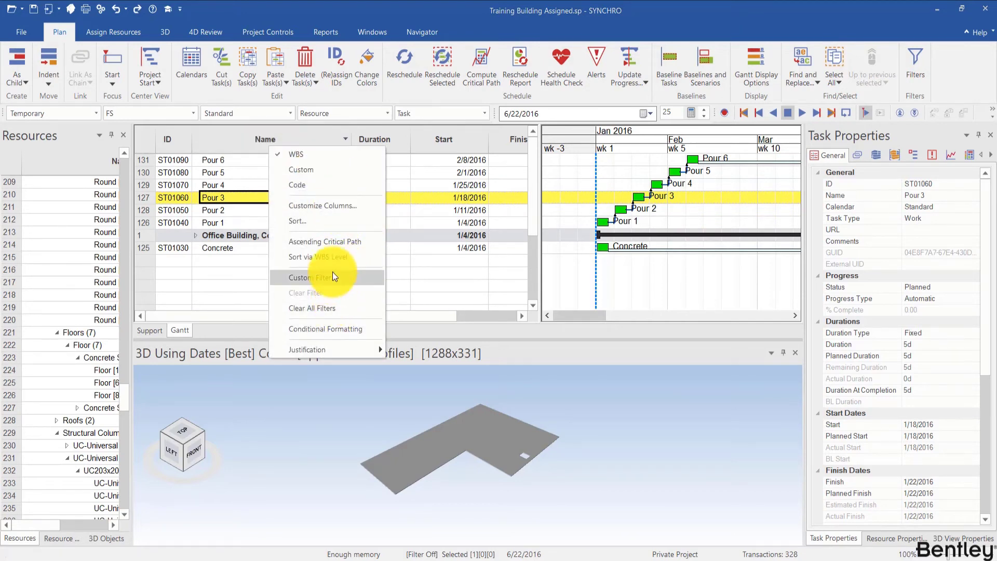
left_click(297, 221)
left_click(528, 209)
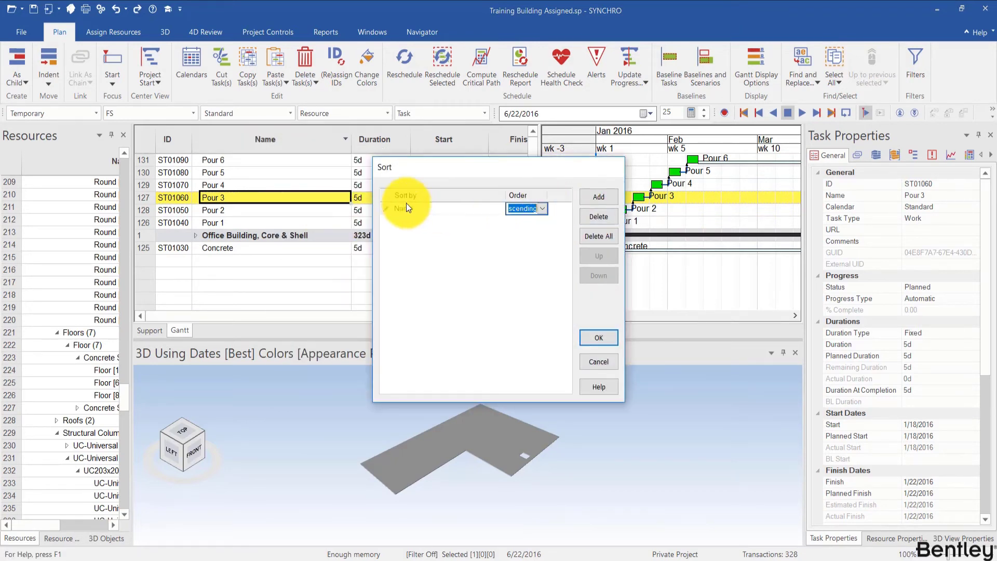
left_click(598, 217)
left_click(599, 339)
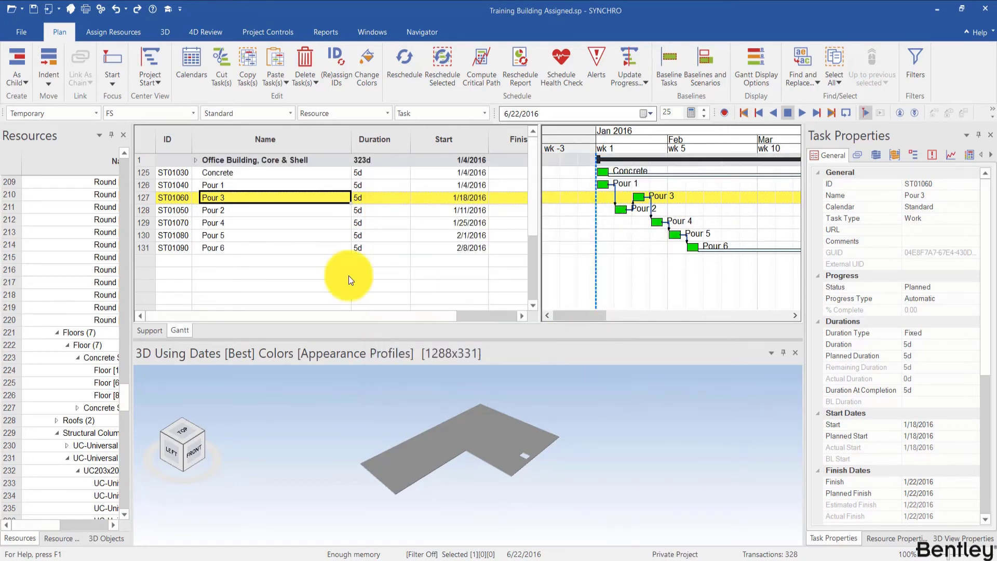
Add two New Task children under Pour 3, then undo both insertions.
left_click(17, 84)
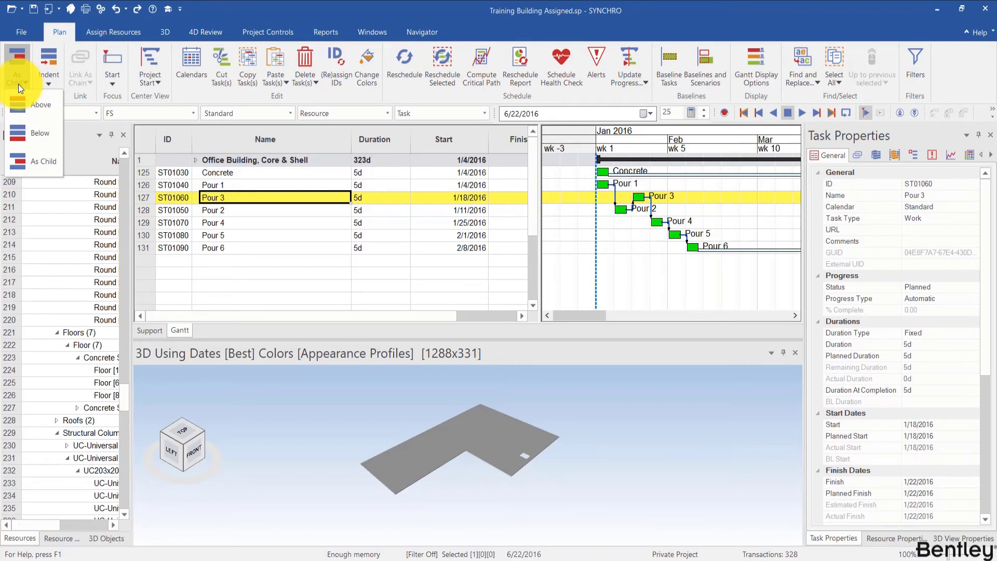
left_click(41, 157)
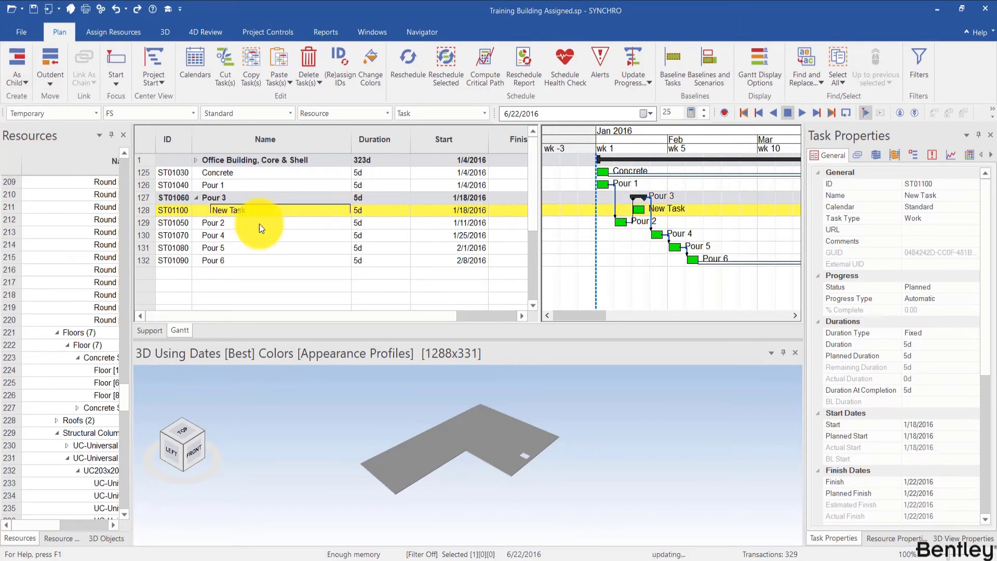
left_click(232, 197)
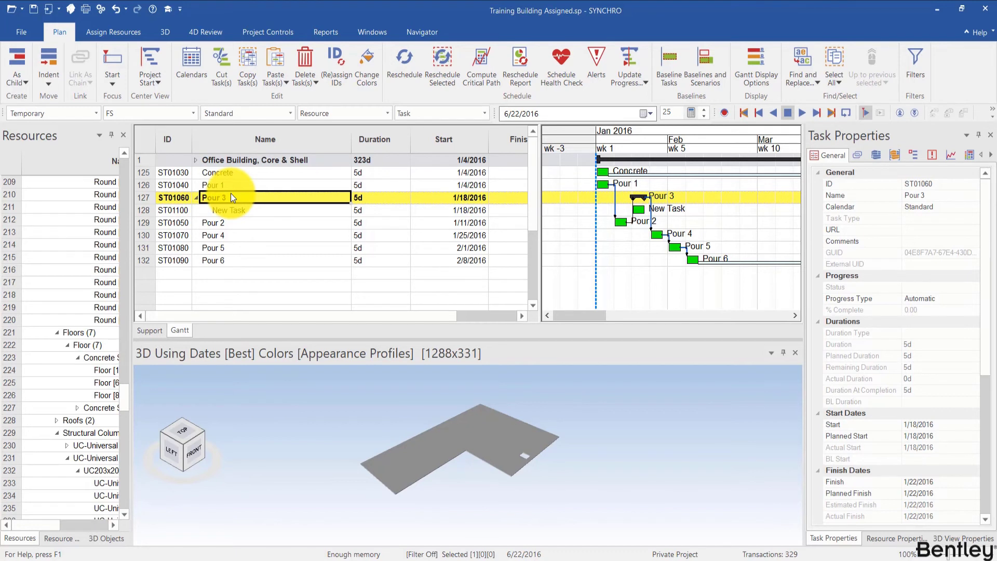
key("Insert")
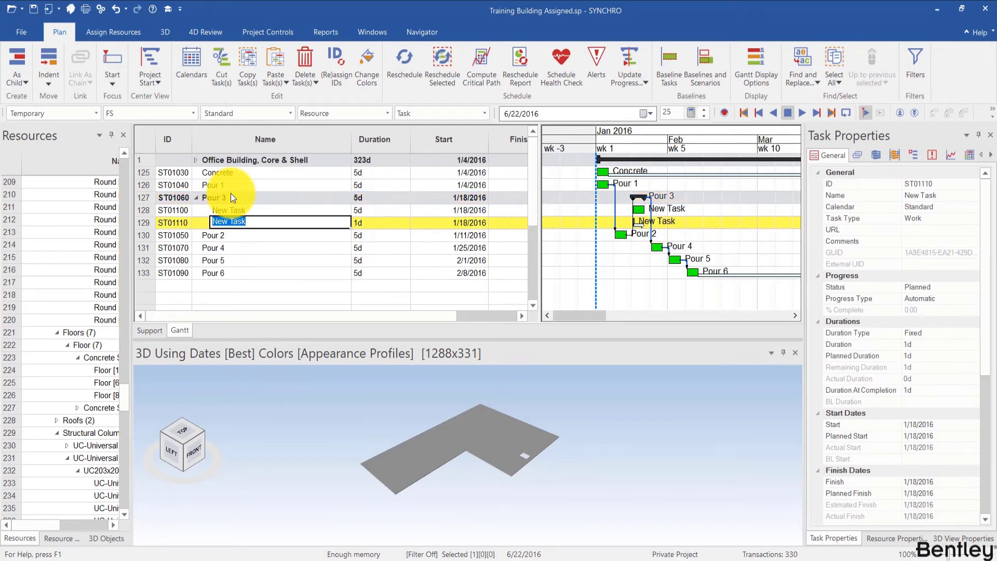
key("ctrl+z")
key("ctrl+z")
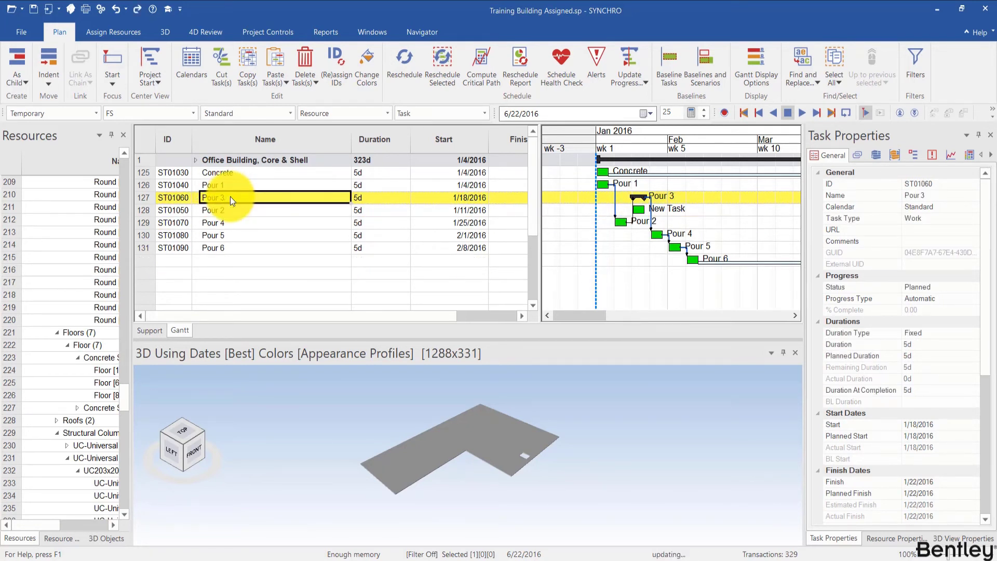
Insert a new task above Pour 3 and name it 'Concrete'.
left_click(25, 82)
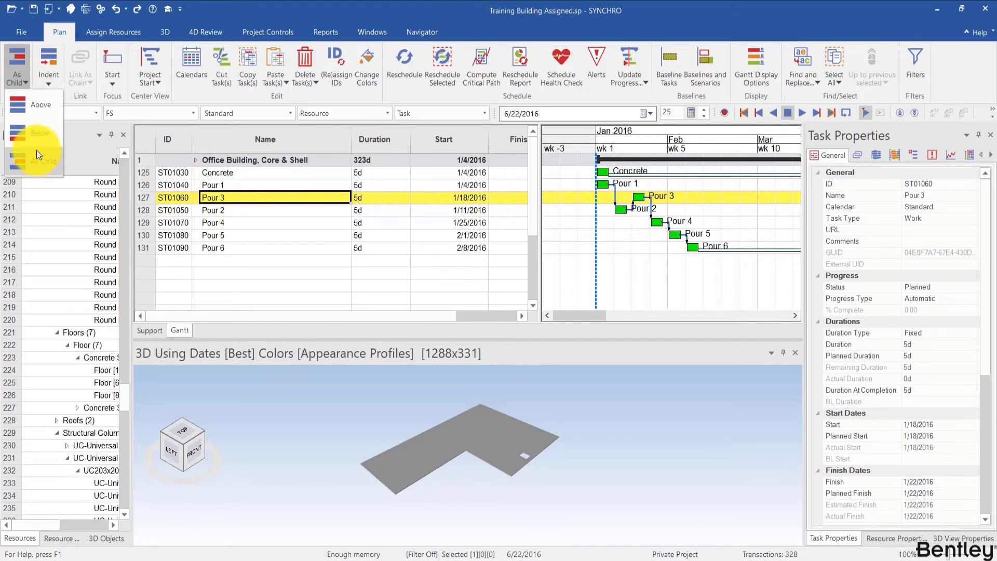
left_click(37, 109)
double_click(247, 198)
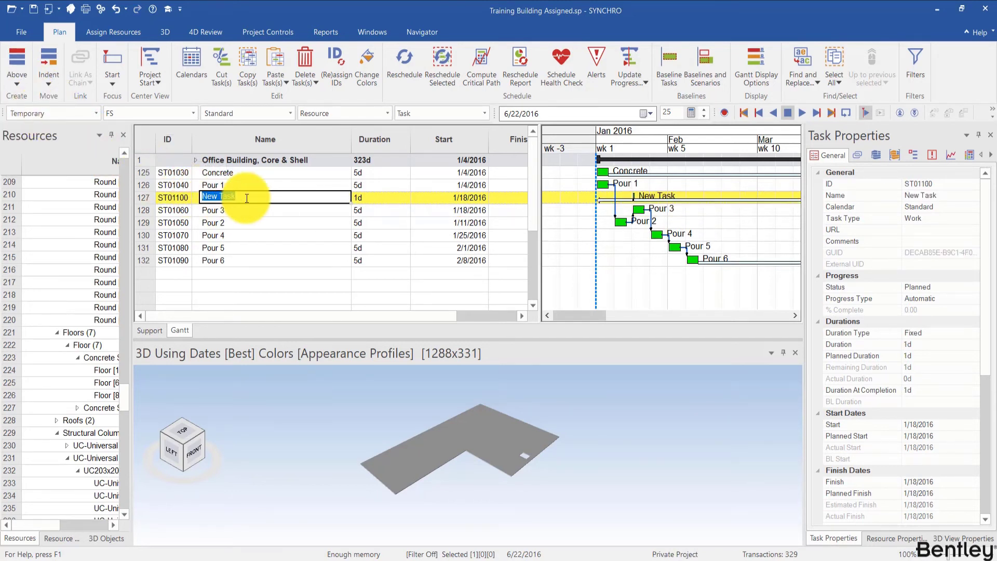
type("Concrete")
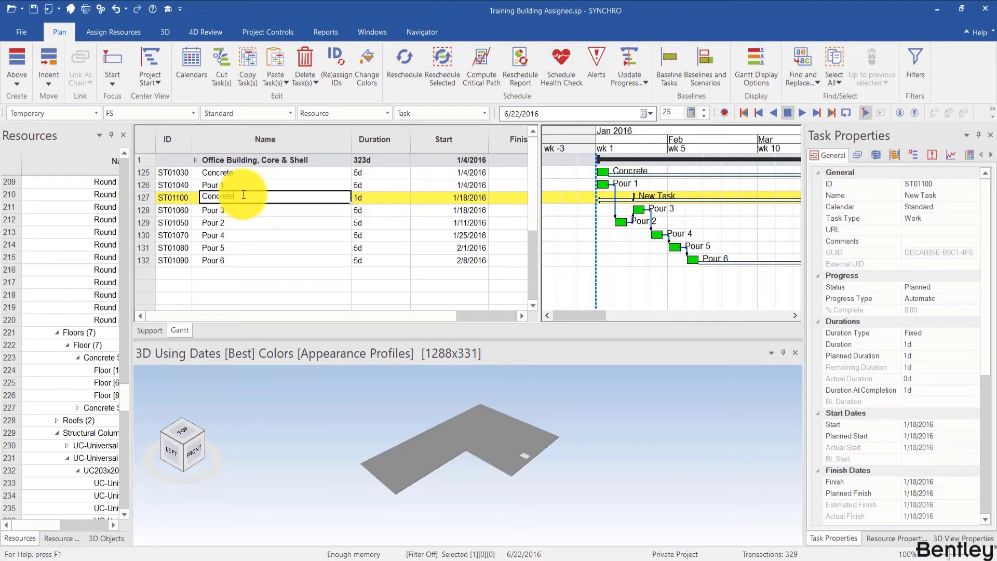
key("Return")
Delete the original 5-day Concrete task.
left_click(234, 177)
right_click(174, 172)
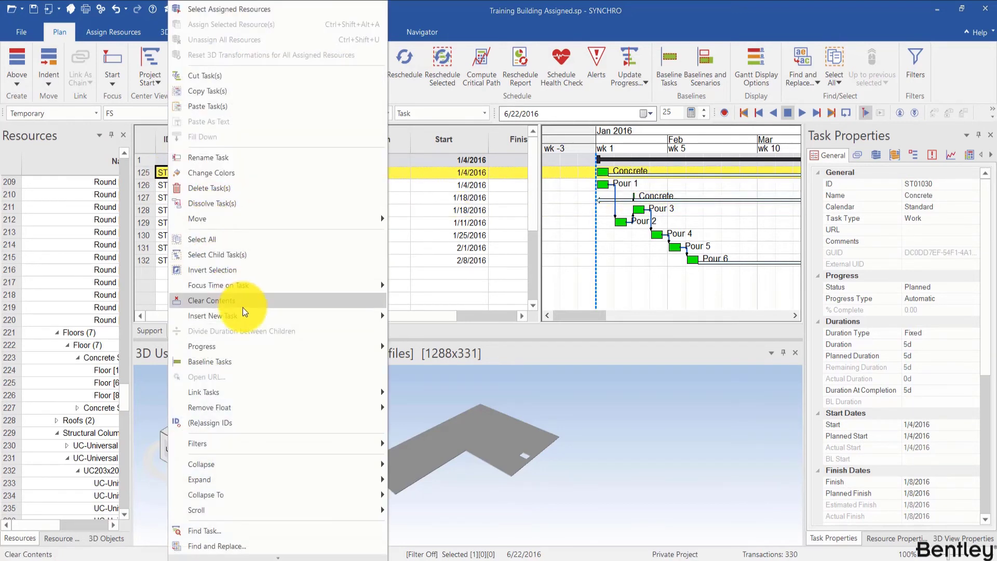
left_click(234, 189)
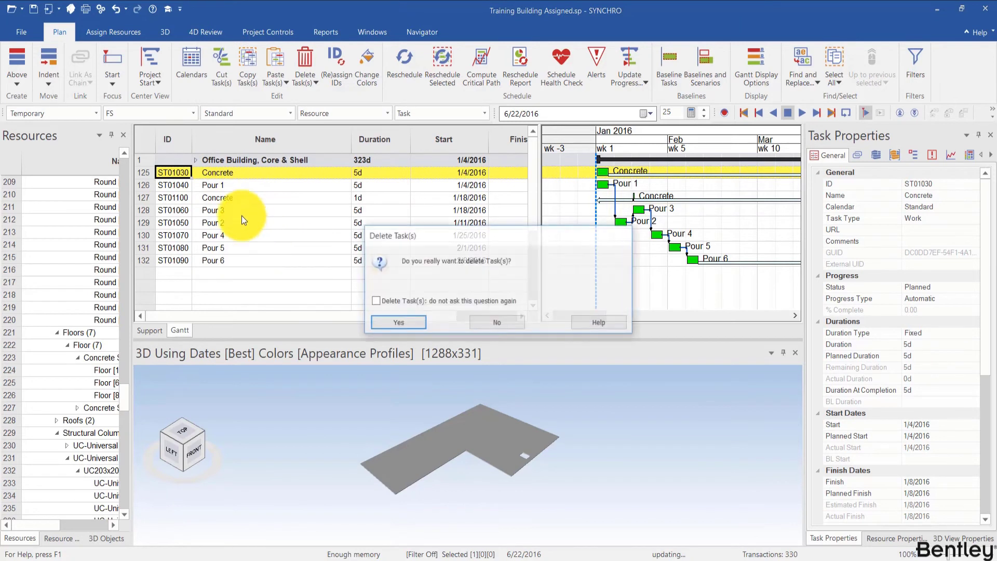
left_click(412, 319)
Move the new Concrete above Pour 1 and indent Pour 1–6 beneath it.
left_click(207, 179)
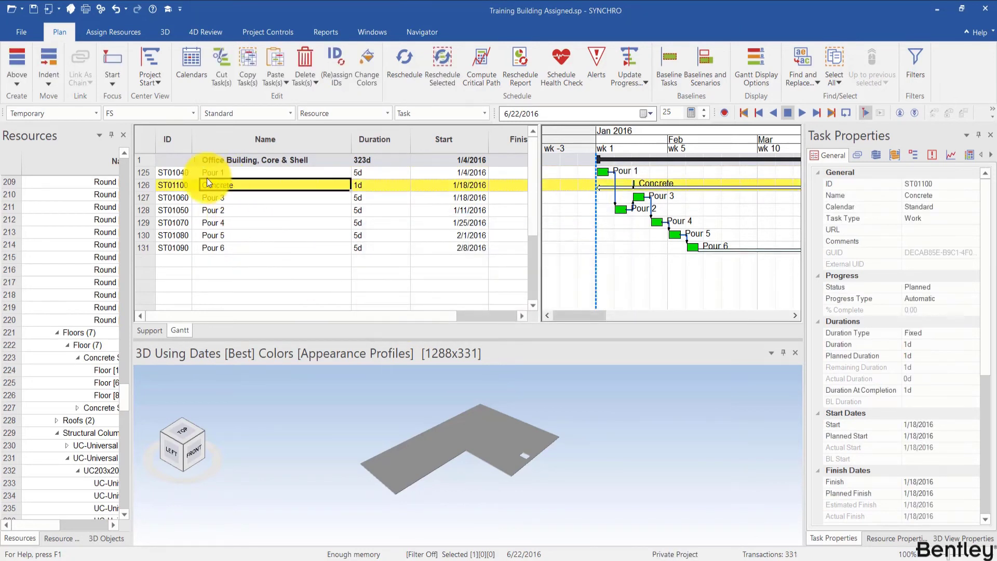
left_click(52, 86)
left_click(69, 161)
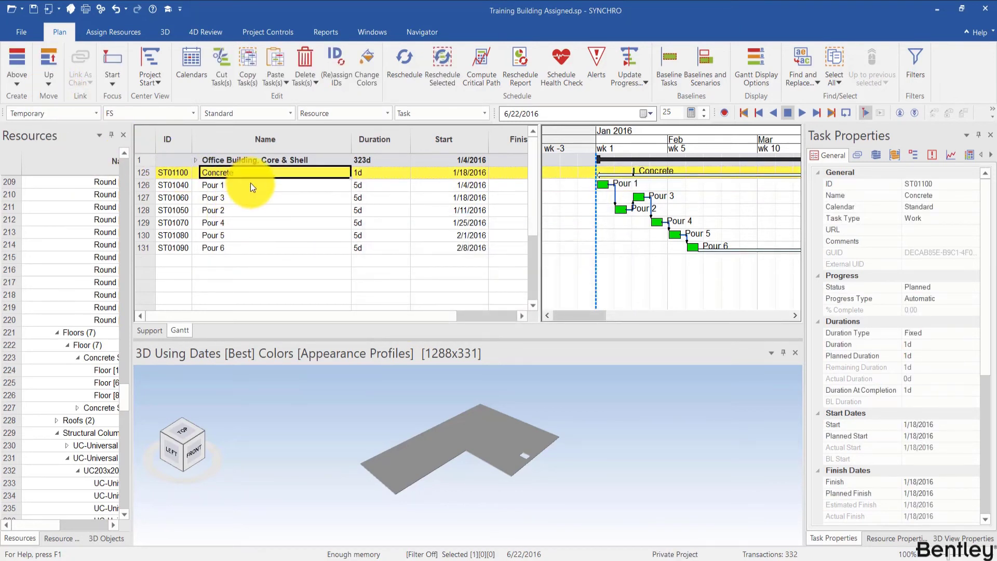
left_click(240, 250, "shift")
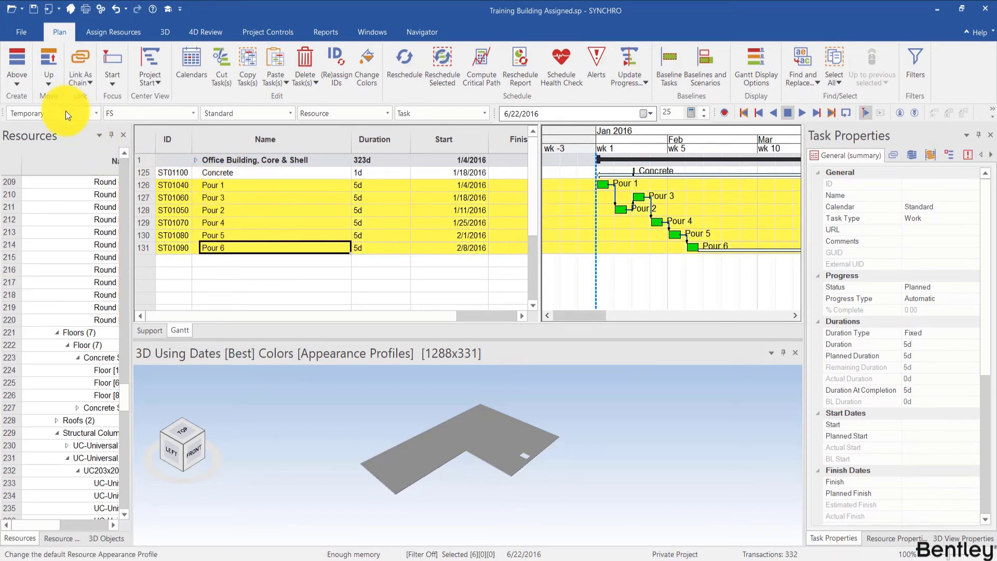
key("alt+shift+Right")
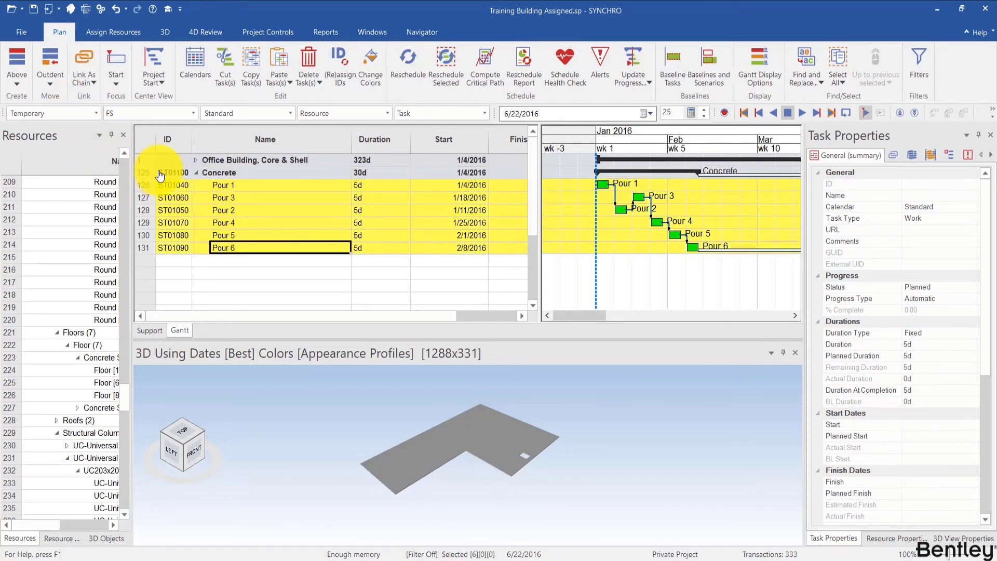
Start Pour 1 at 0% complete from its planned start of 1/4/2016.
left_click(249, 184)
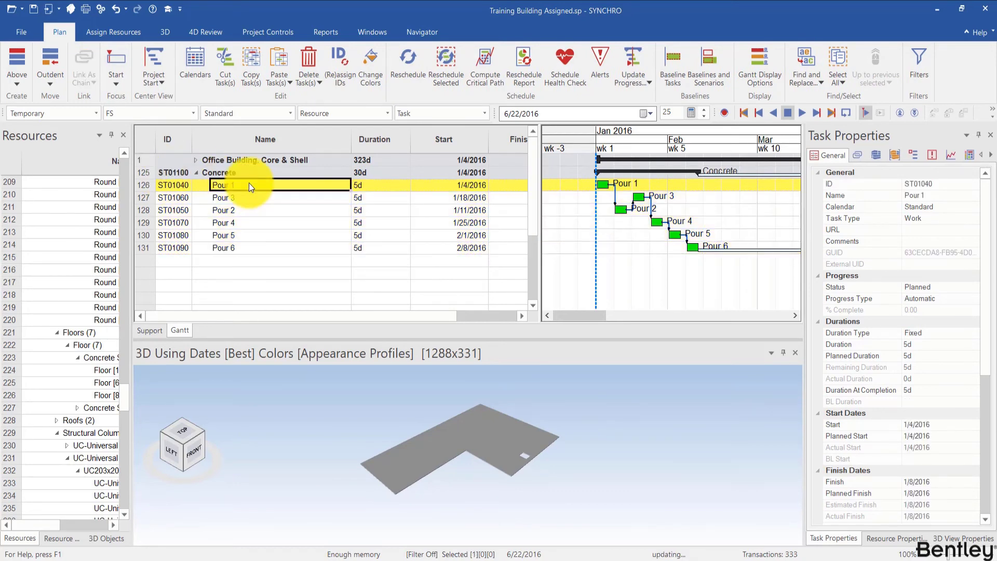
right_click(248, 185)
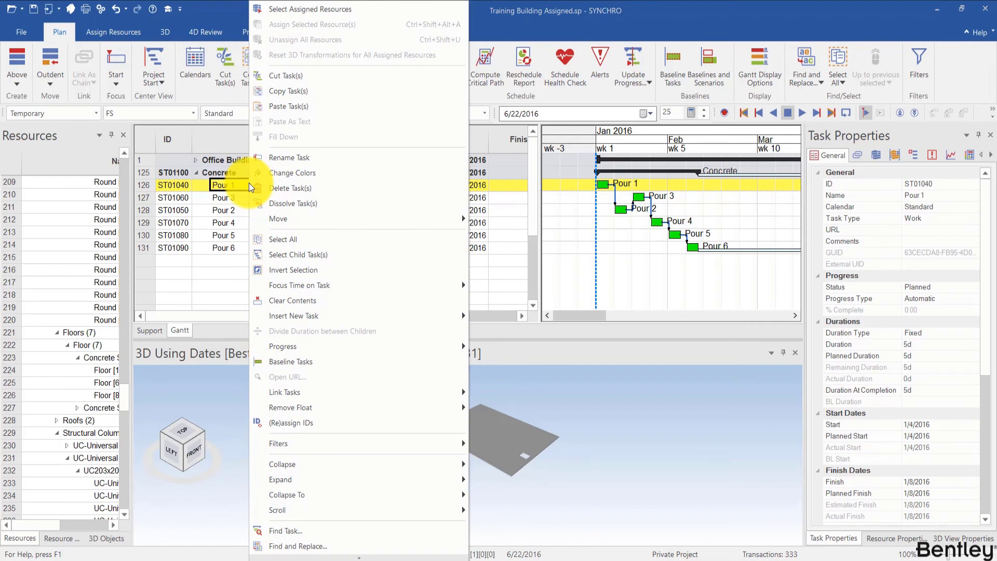
scroll(363, 270, "down", 1)
mouse_move(425, 306)
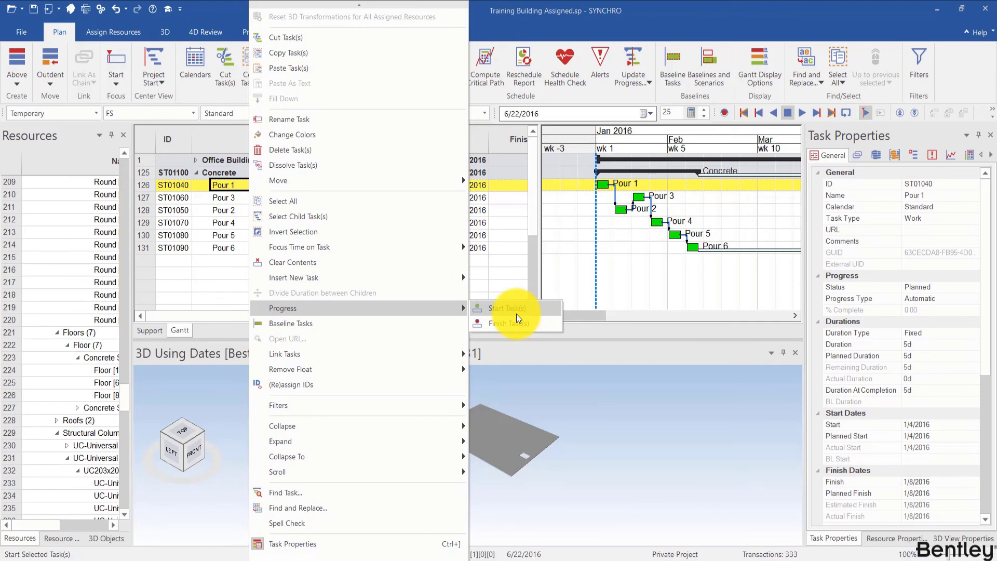
left_click(517, 314)
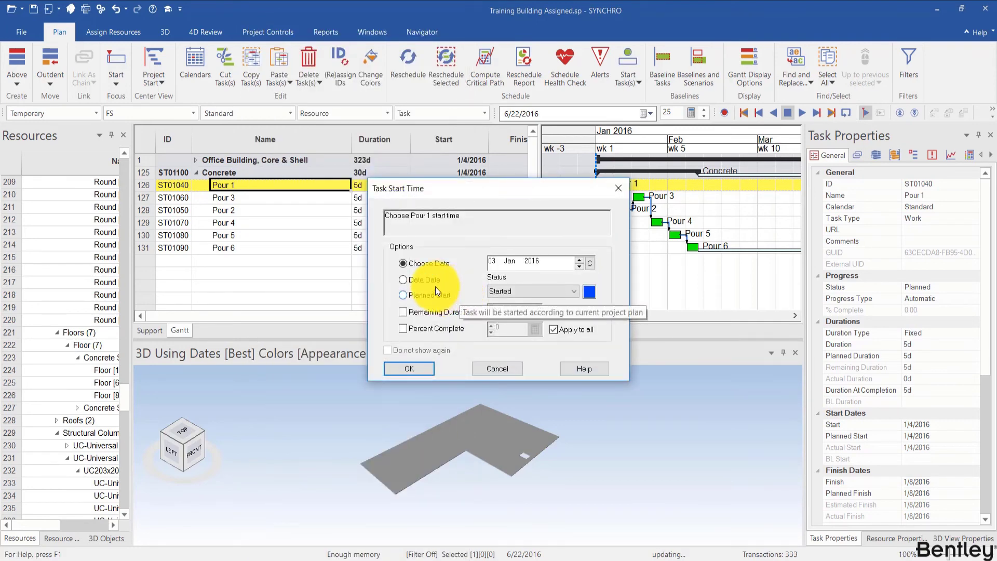
left_click(407, 296)
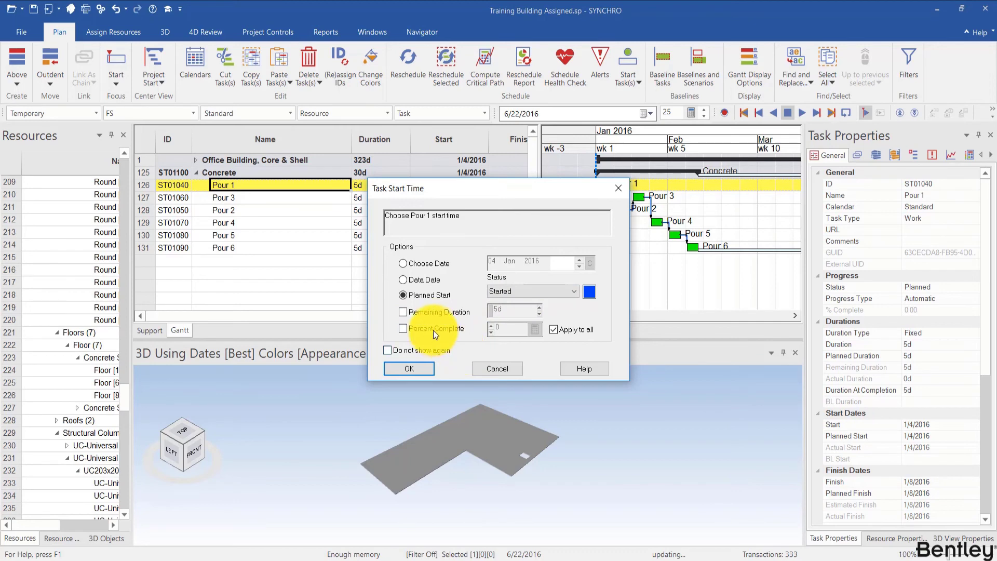
left_click(411, 368)
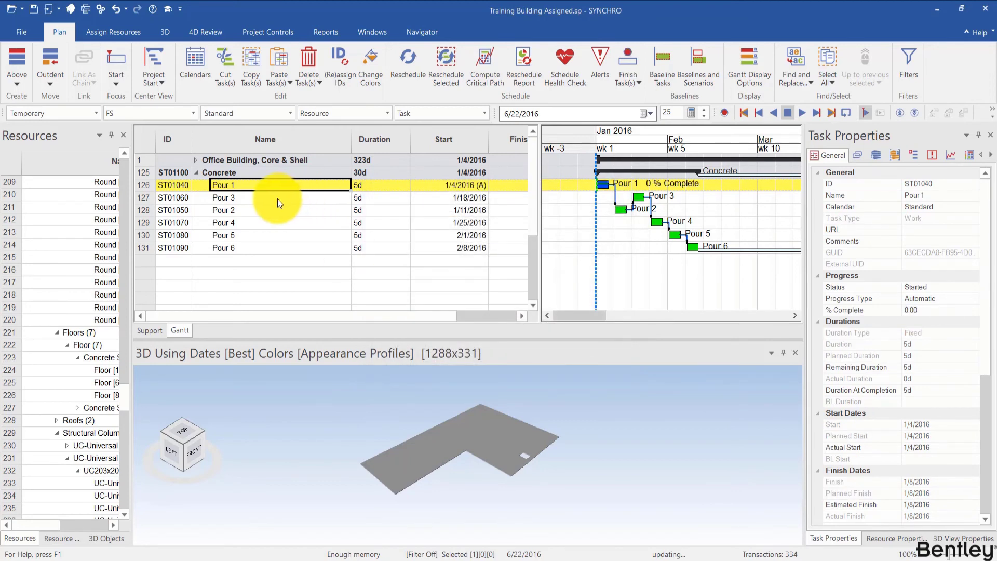
Finish Pour 3 at 100%, accepting actual dates 1/18–1/22/2016.
left_click(264, 198)
right_click(263, 197)
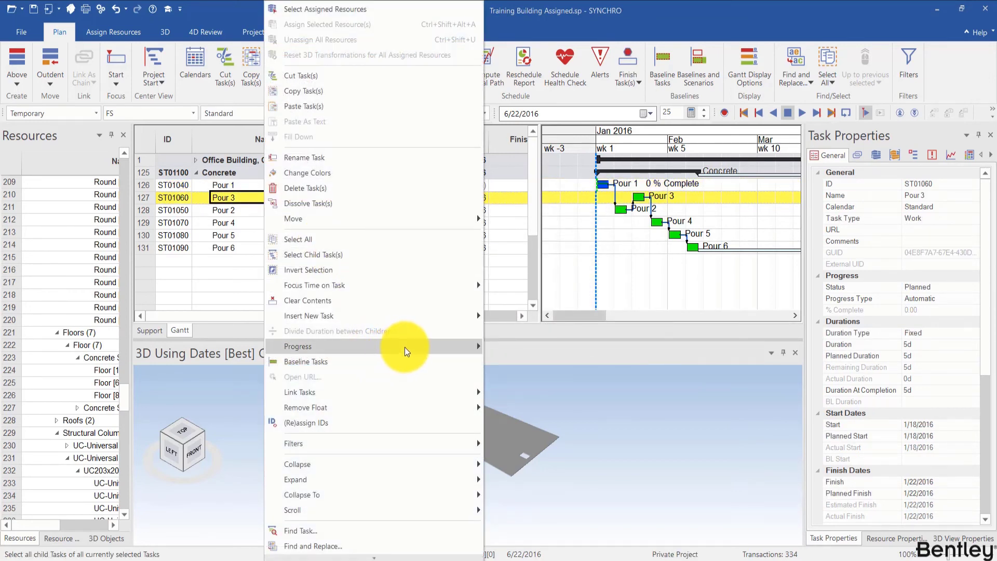
mouse_move(480, 346)
left_click(527, 360)
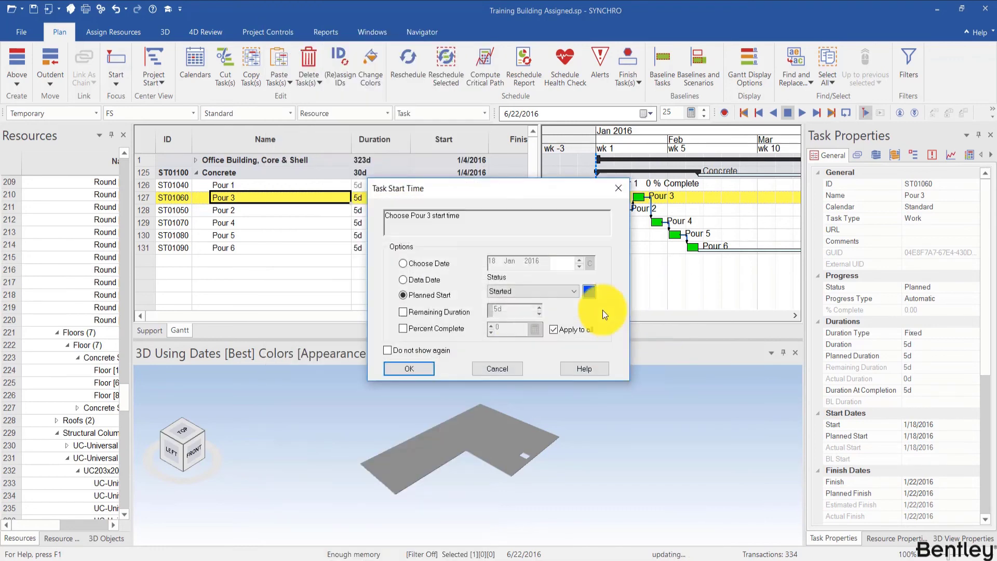
left_click(411, 367)
left_click(423, 367)
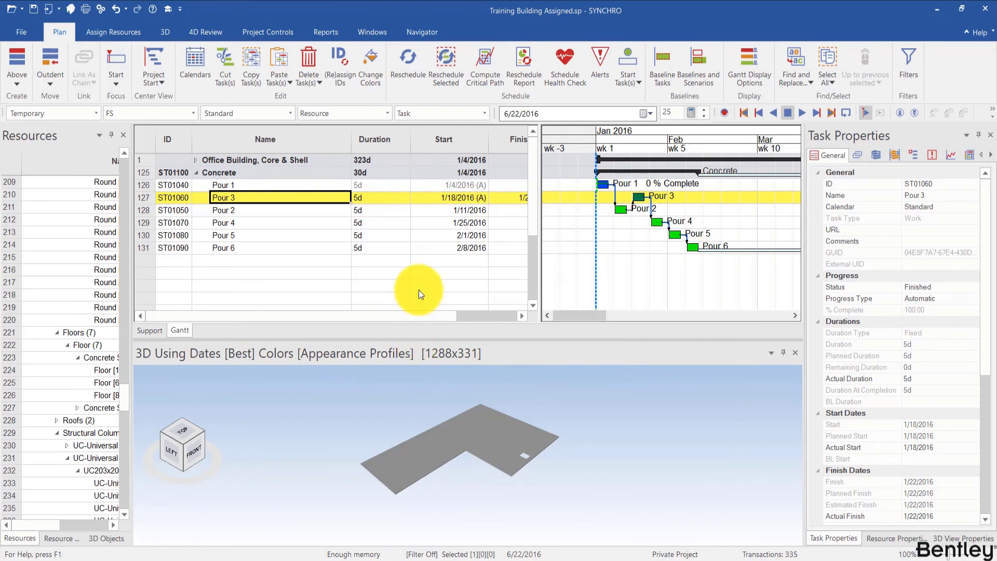
Delete the Concrete summary and Pour 1–6 together, confirming with Yes.
left_click(264, 172)
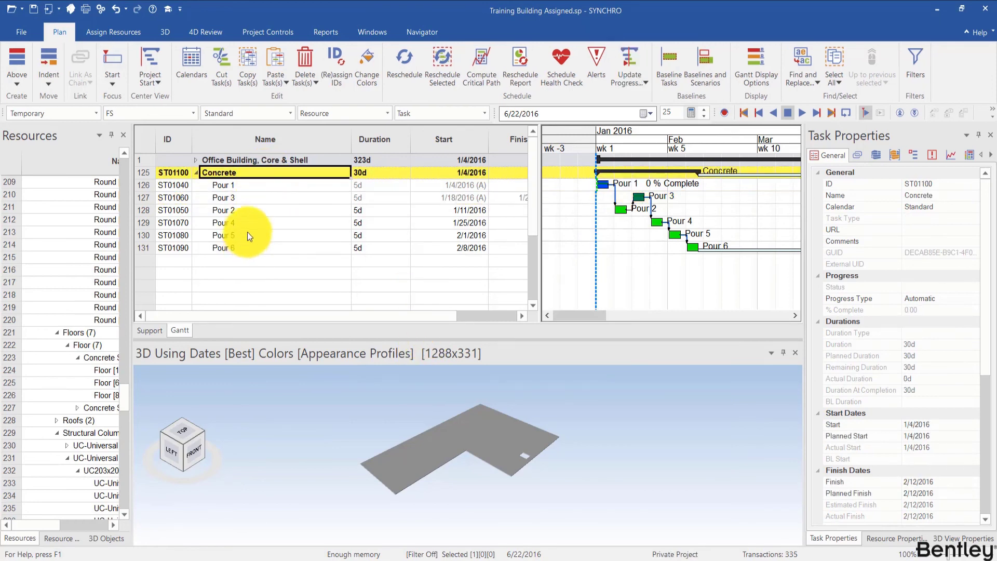
left_click(248, 236, "shift")
right_click(246, 207)
left_click(236, 252)
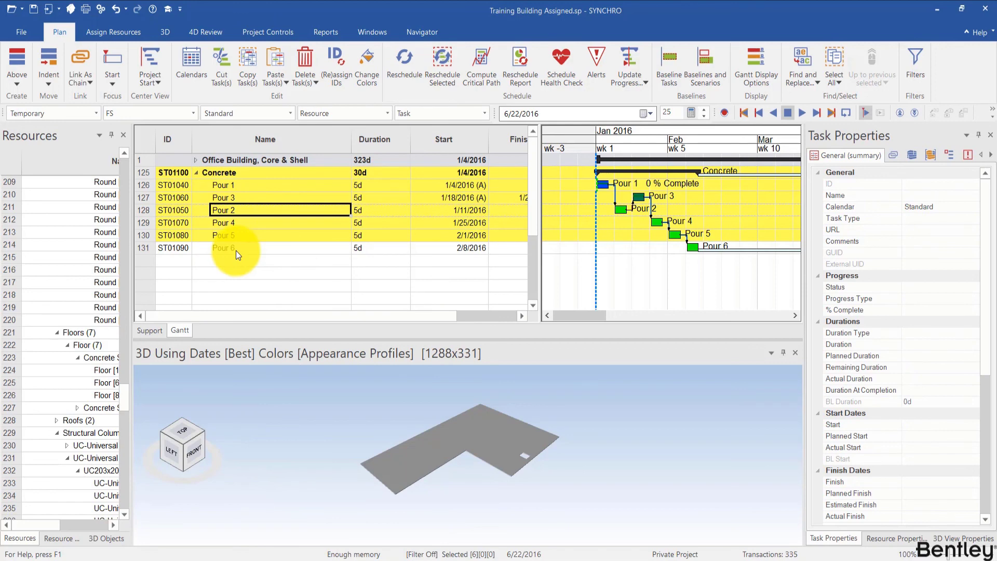
left_click(235, 251)
left_click(244, 171, "shift")
right_click(244, 175)
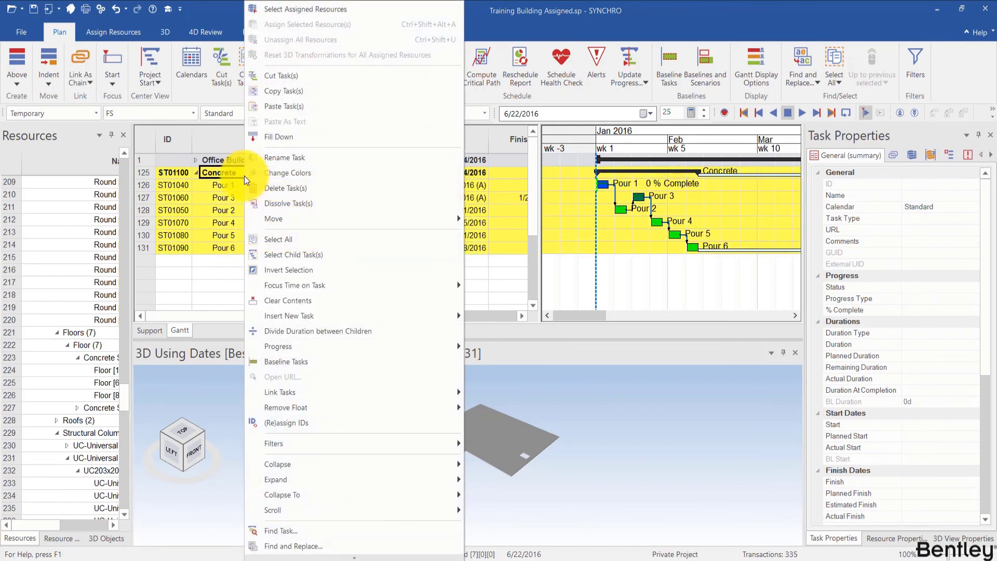
left_click(270, 188)
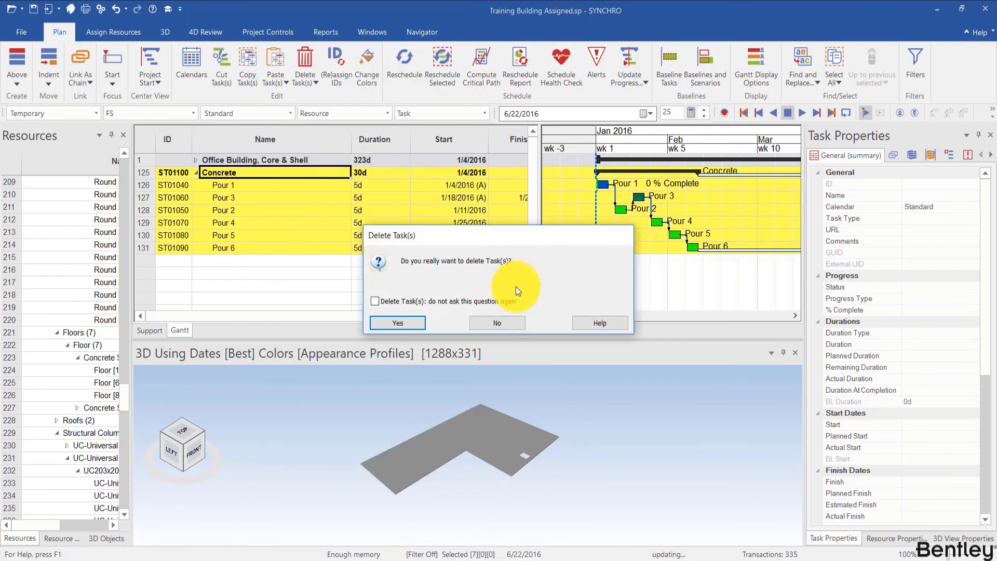
left_click(418, 319)
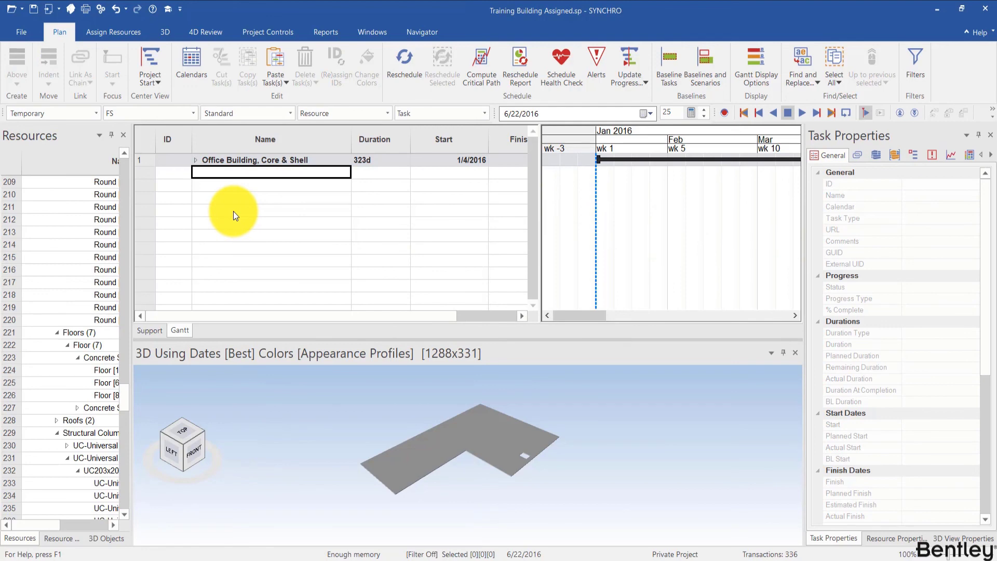